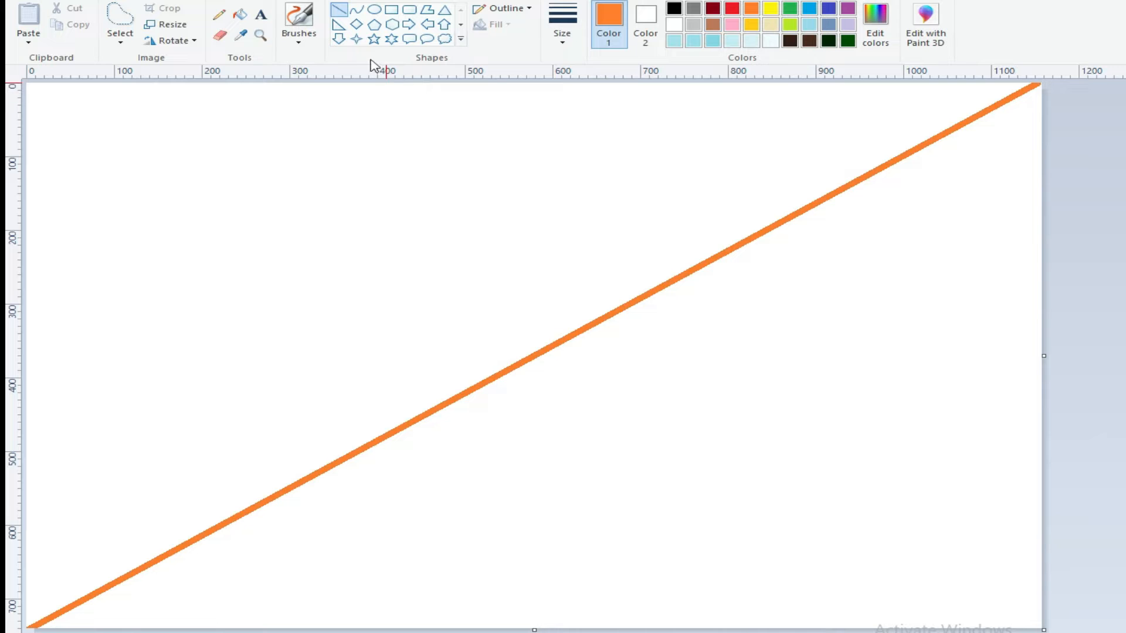
Step: Fill the area above the orange diagonal line with orange
click(239, 14)
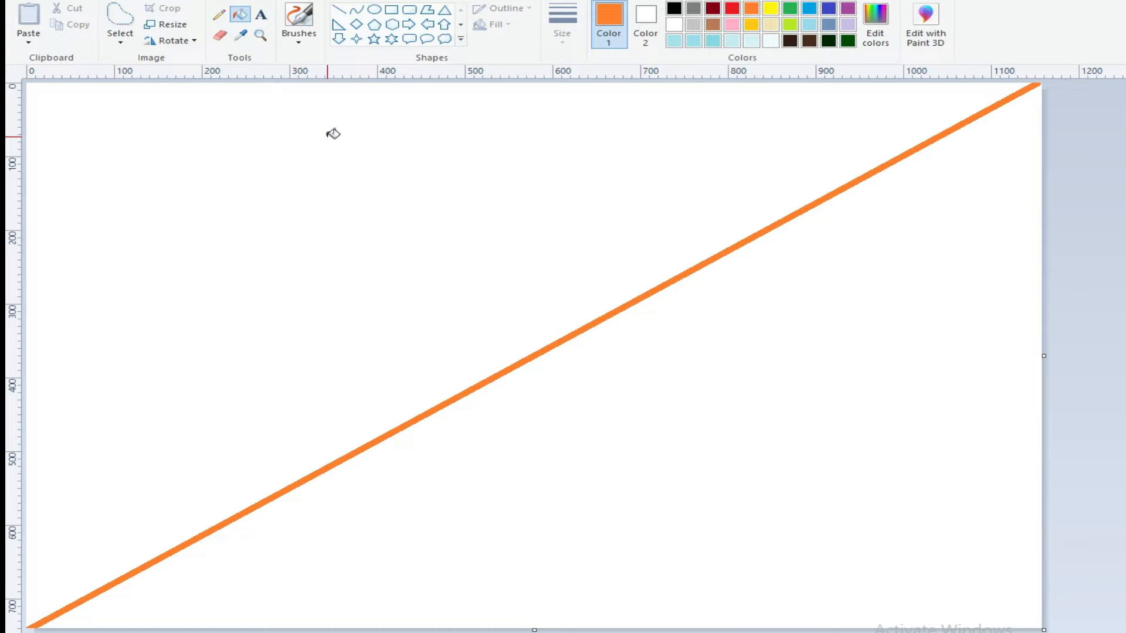
click(361, 153)
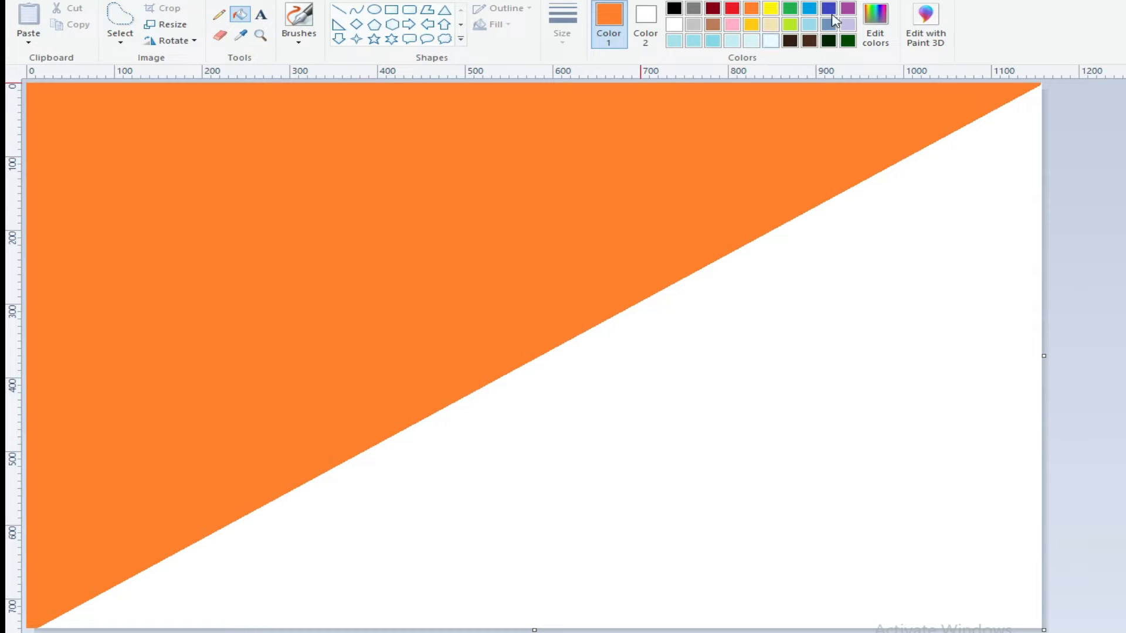
Step: Draw a yellow diagonal line from about 410 px down the left edge to about 640 px along the top edge, and fill the corner above it yellow
click(772, 14)
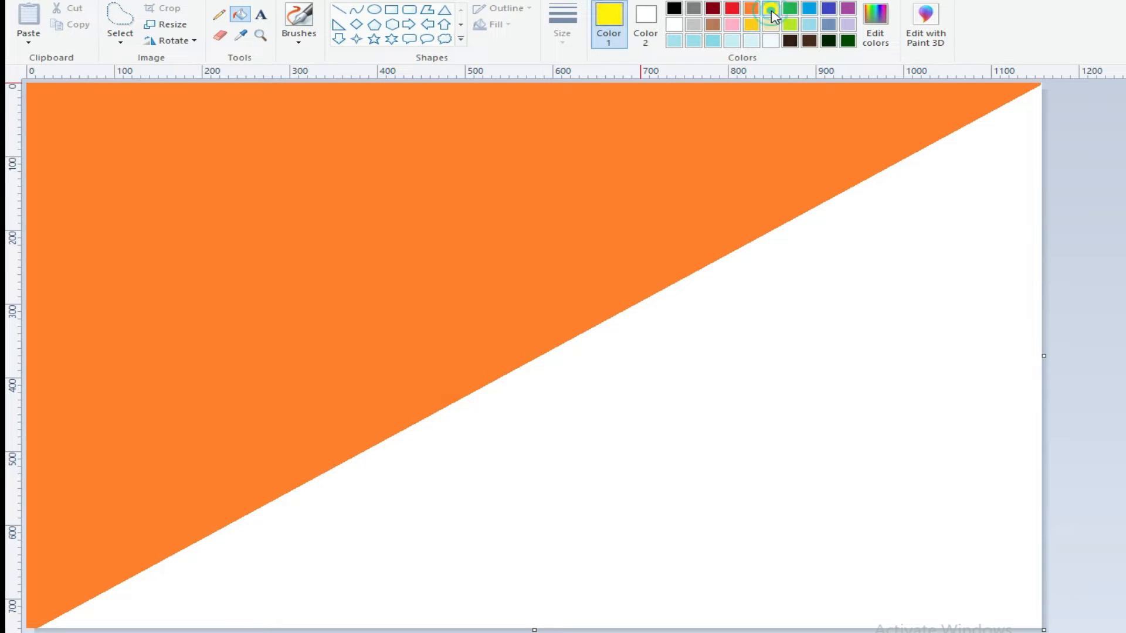
click(339, 10)
drag(467, 86, 17, 390)
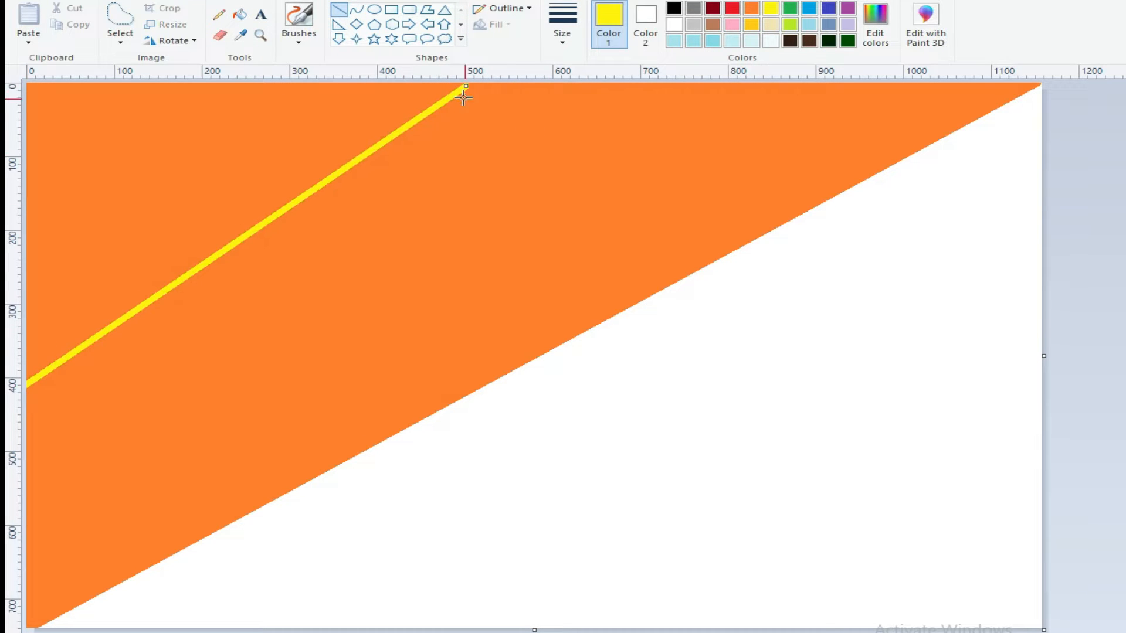
drag(466, 87, 606, 69)
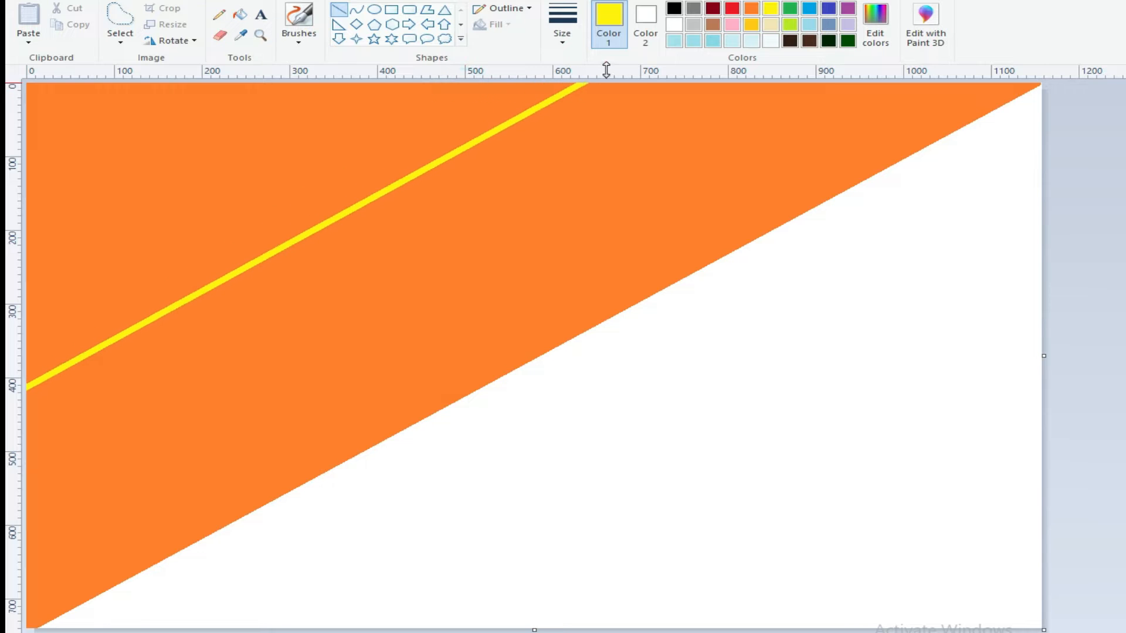
click(239, 14)
click(223, 131)
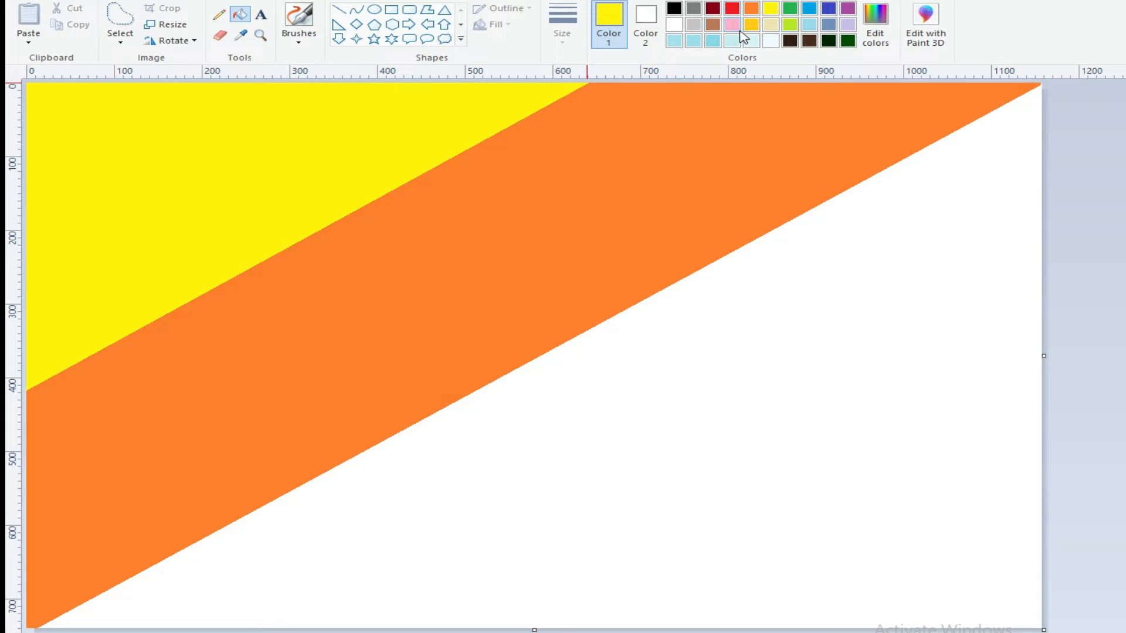
Step: Fill the white area below the orange band with red
click(733, 9)
click(709, 333)
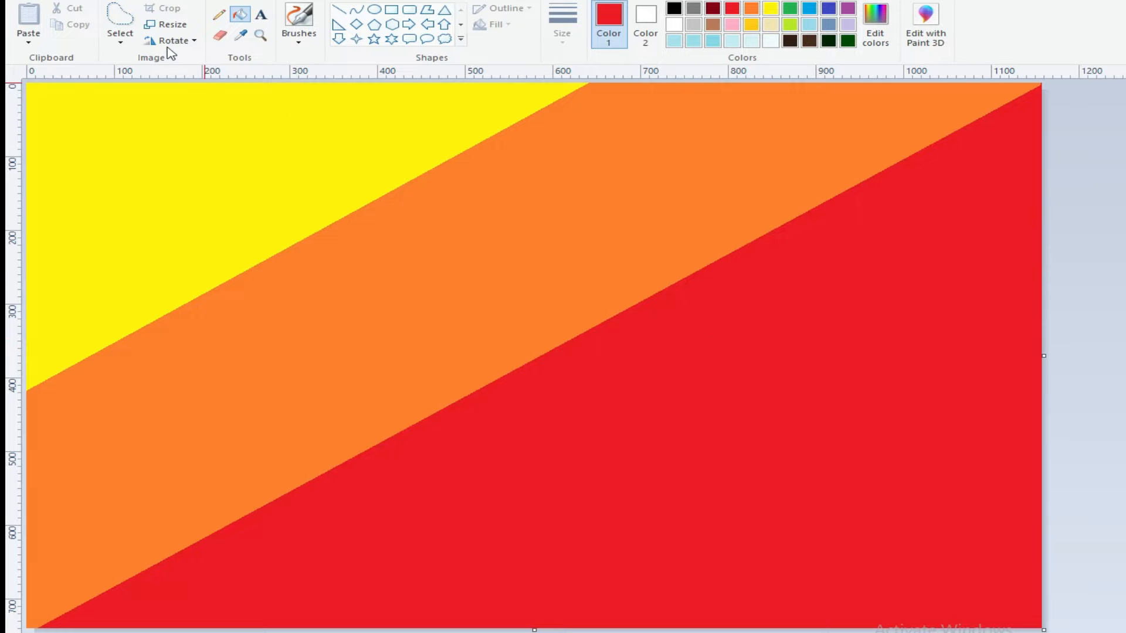
Step: Resize the image to a horizontal size of 1 pixel without maintaining the aspect ratio
click(169, 27)
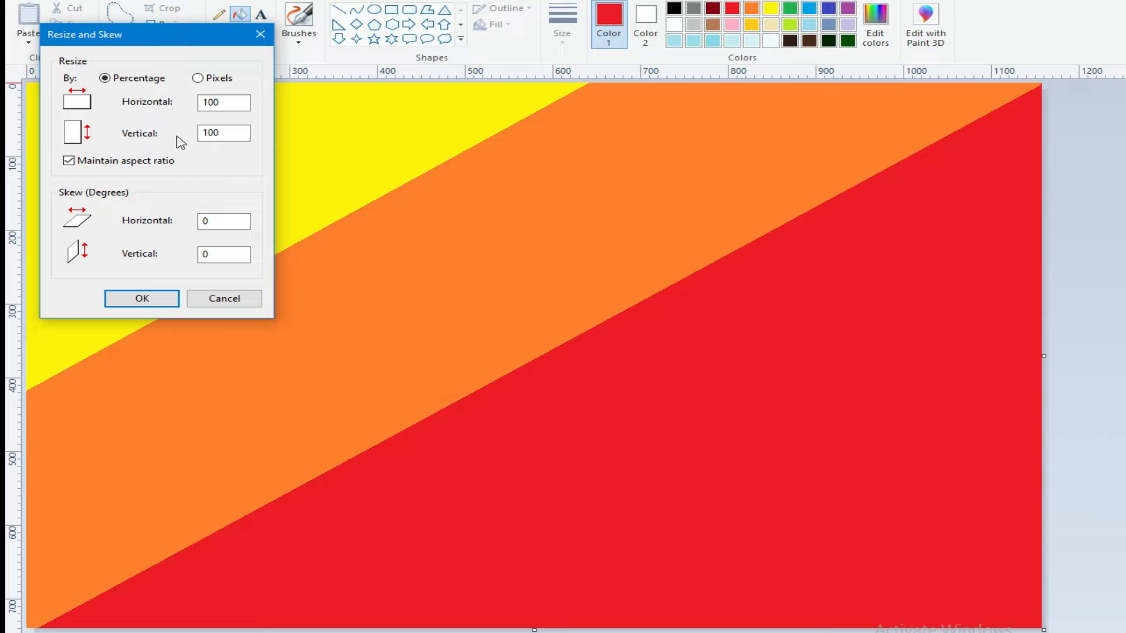
click(197, 78)
click(68, 161)
drag(226, 103, 208, 103)
right_click(219, 104)
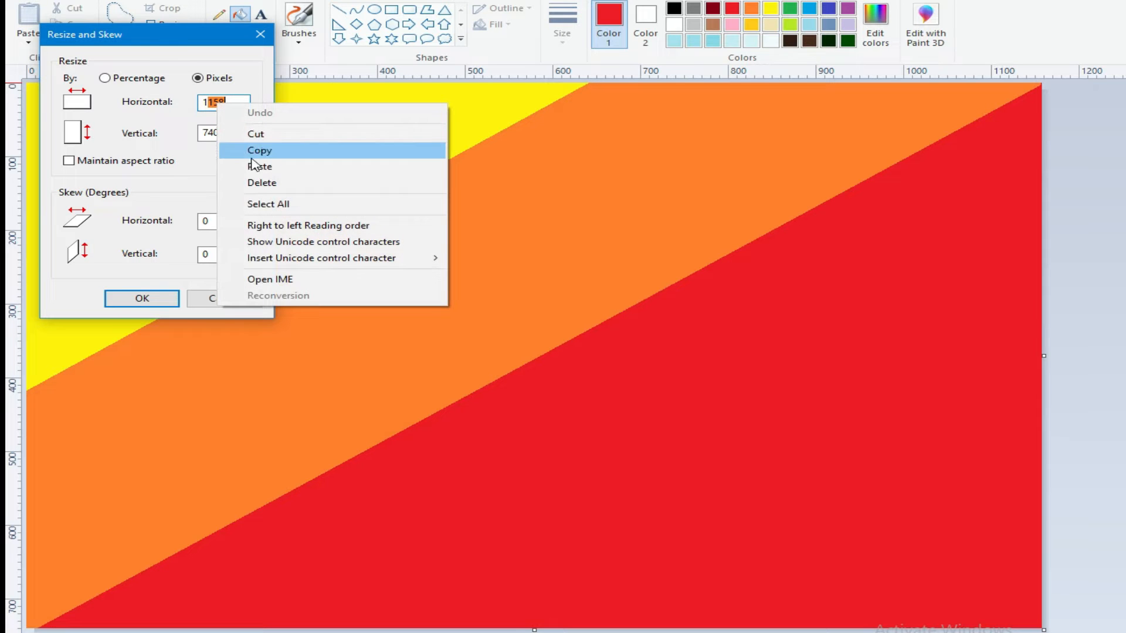
click(255, 135)
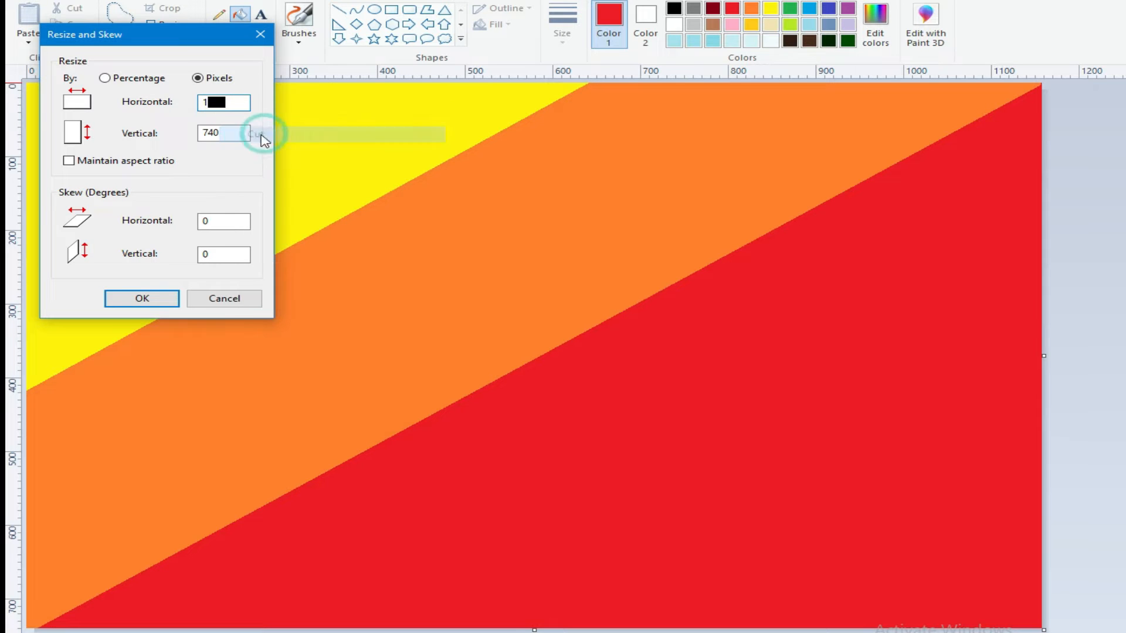
click(143, 300)
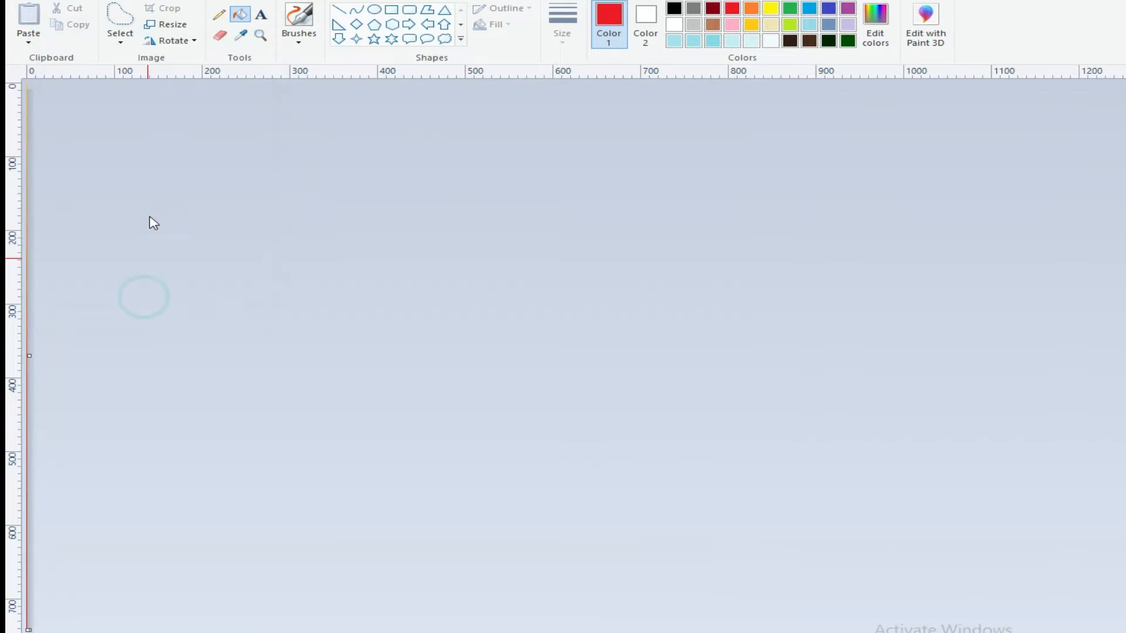
Step: Resize the image to a horizontal size of 1158 pixels without maintaining the aspect ratio, stretching the colors into a gradient
click(165, 24)
click(68, 161)
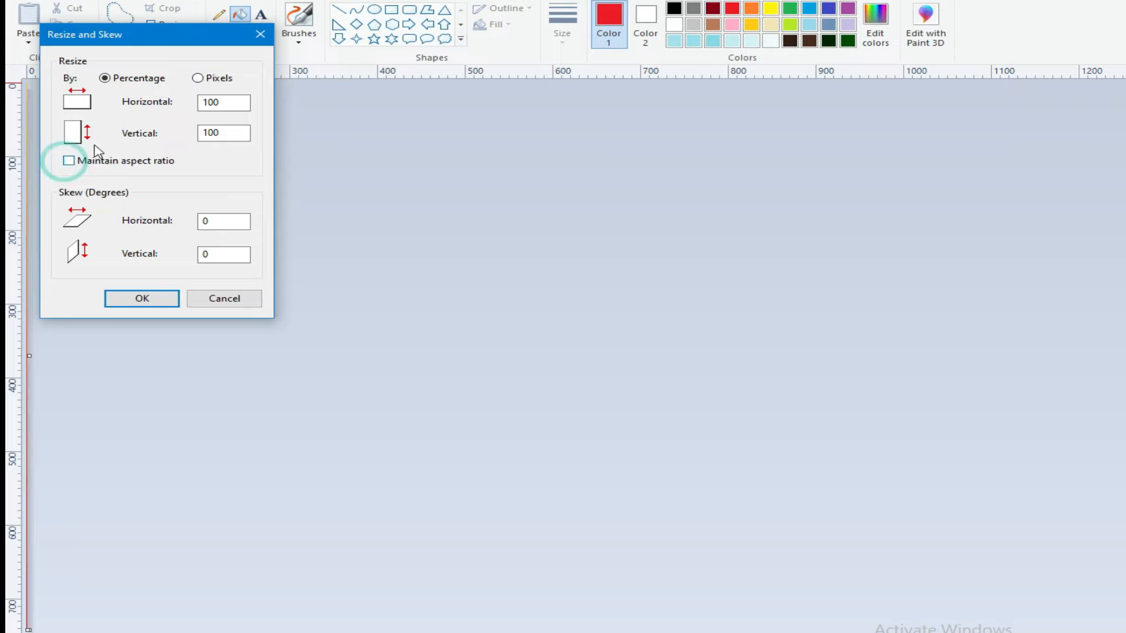
click(199, 79)
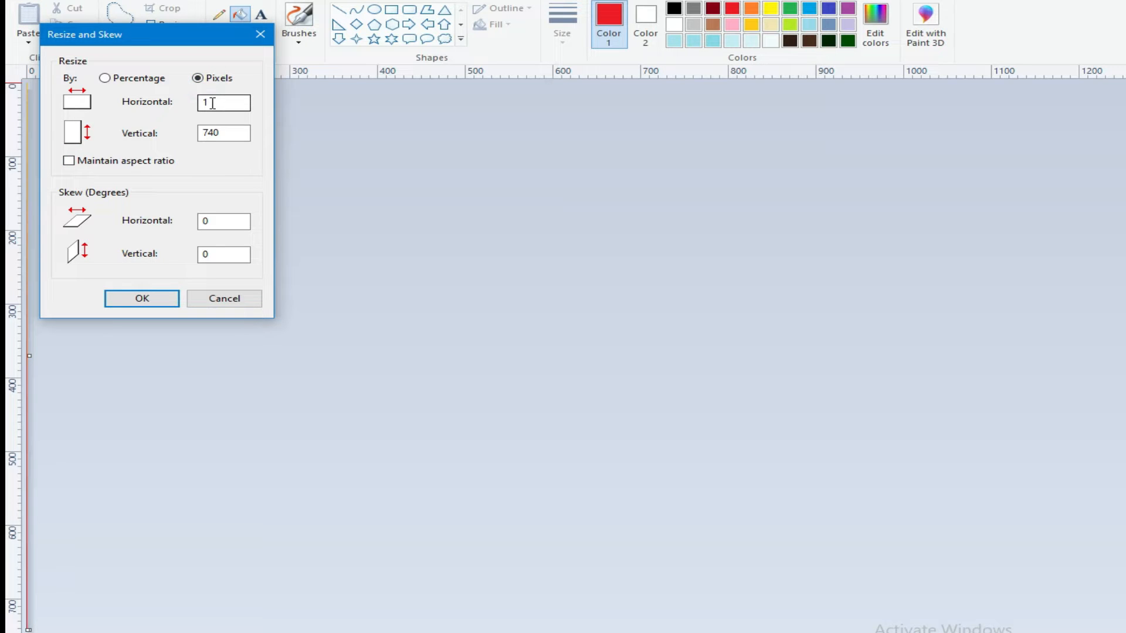
right_click(212, 103)
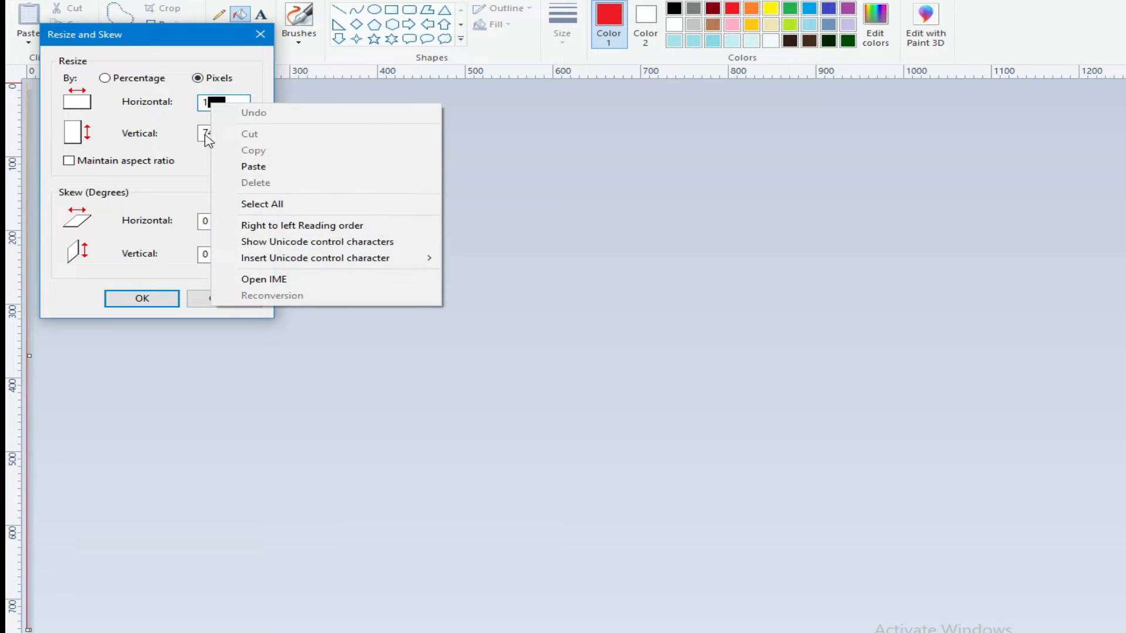
click(252, 168)
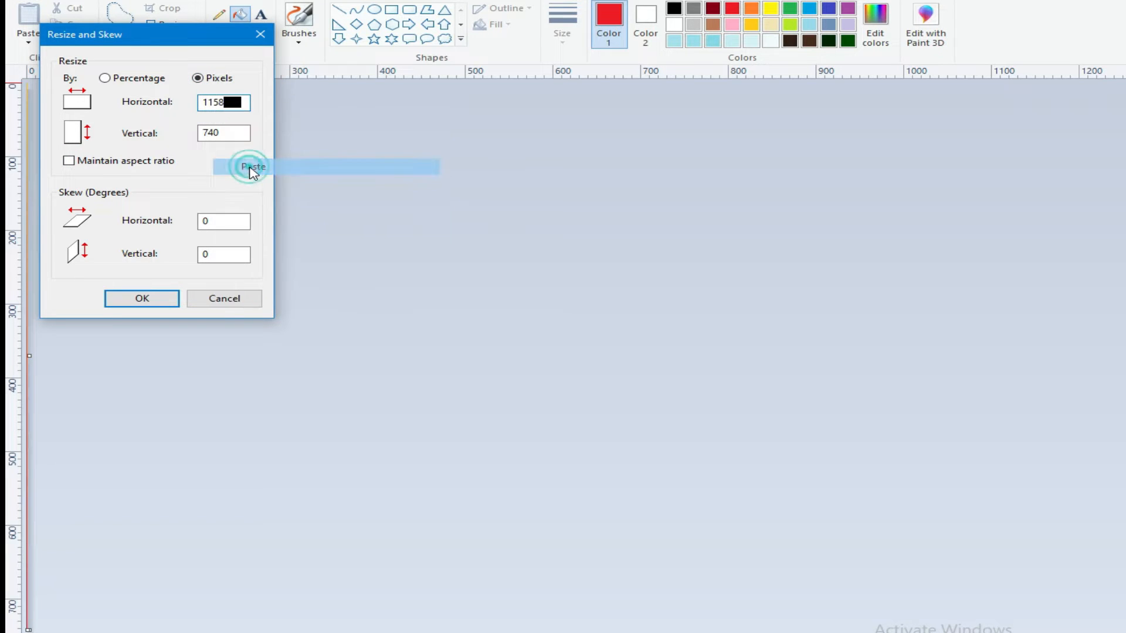
click(142, 299)
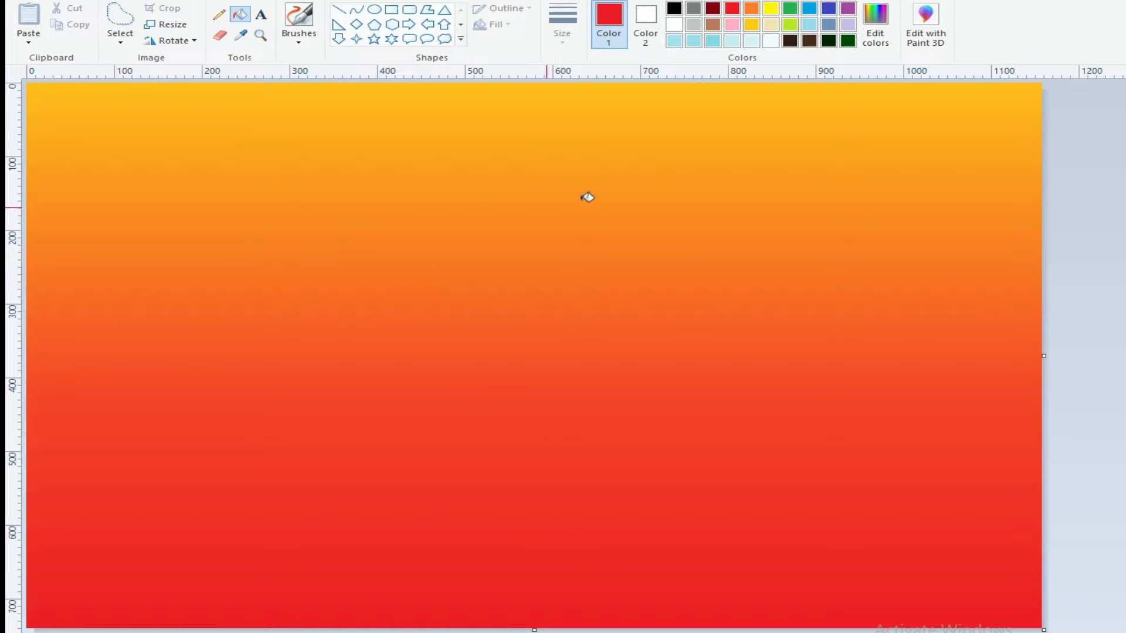
Step: Select the whole gradient and squash it vertically to the upper half of the canvas, about 370 px high
click(120, 45)
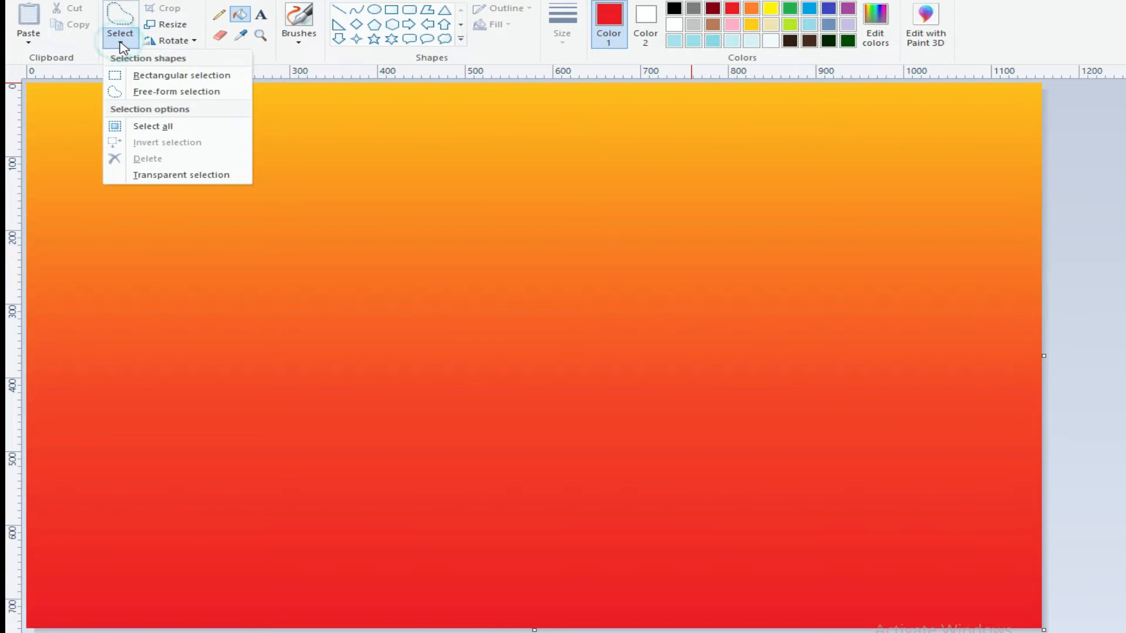
click(146, 127)
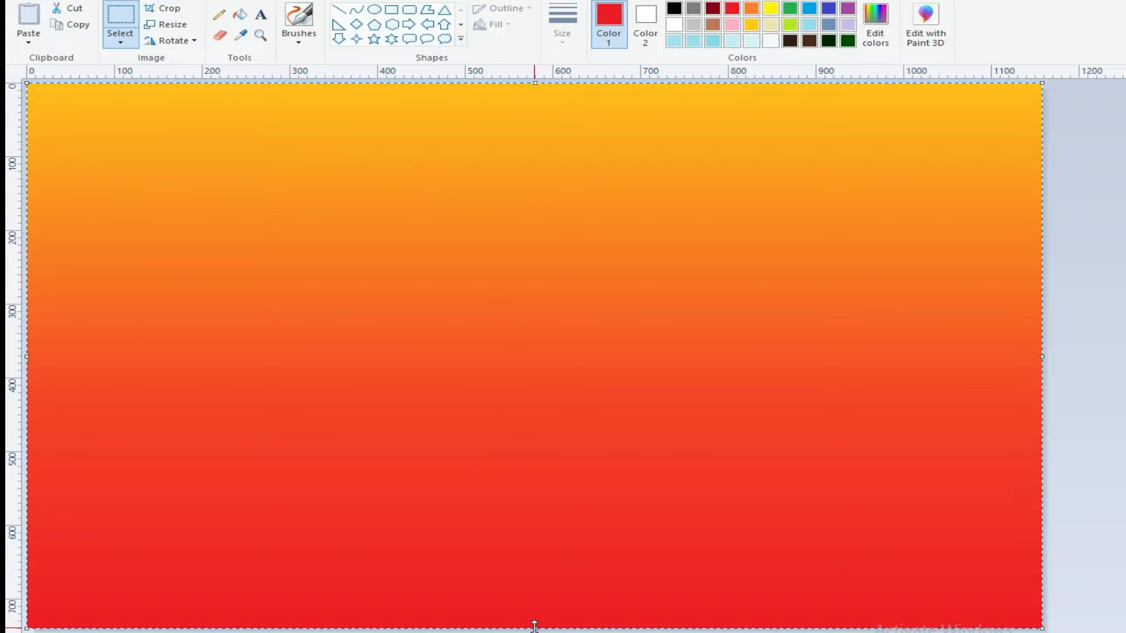
drag(534, 627, 537, 357)
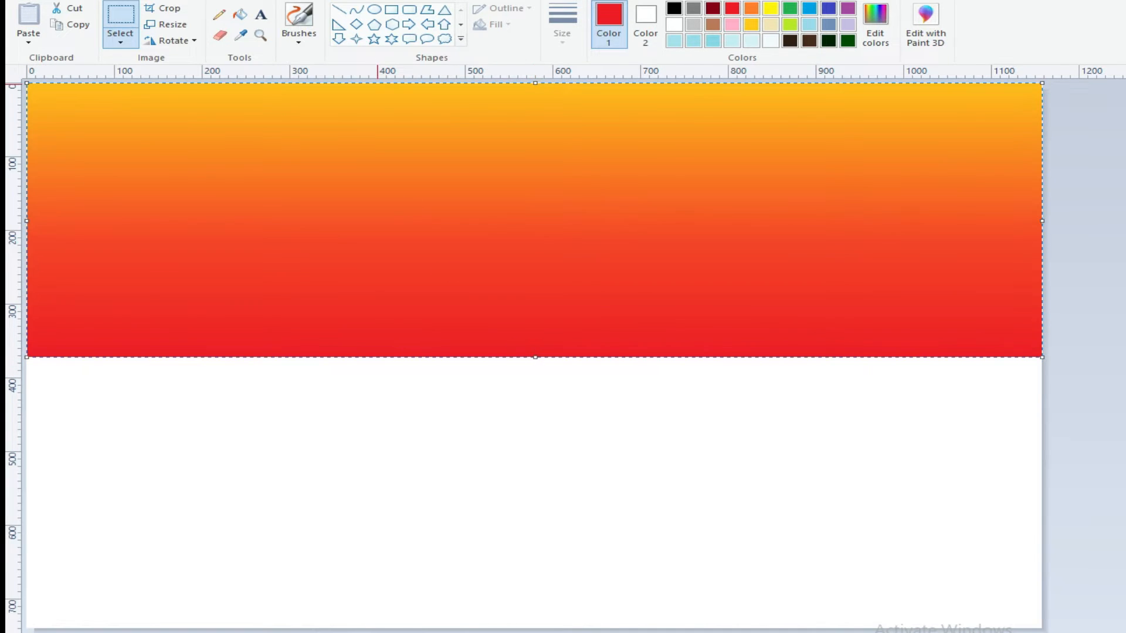
Step: Draw an ellipse about 340 by 265 px across the gradient's lower edge, with yellow outline and solid yellow fill
click(772, 11)
click(646, 24)
click(772, 11)
click(375, 10)
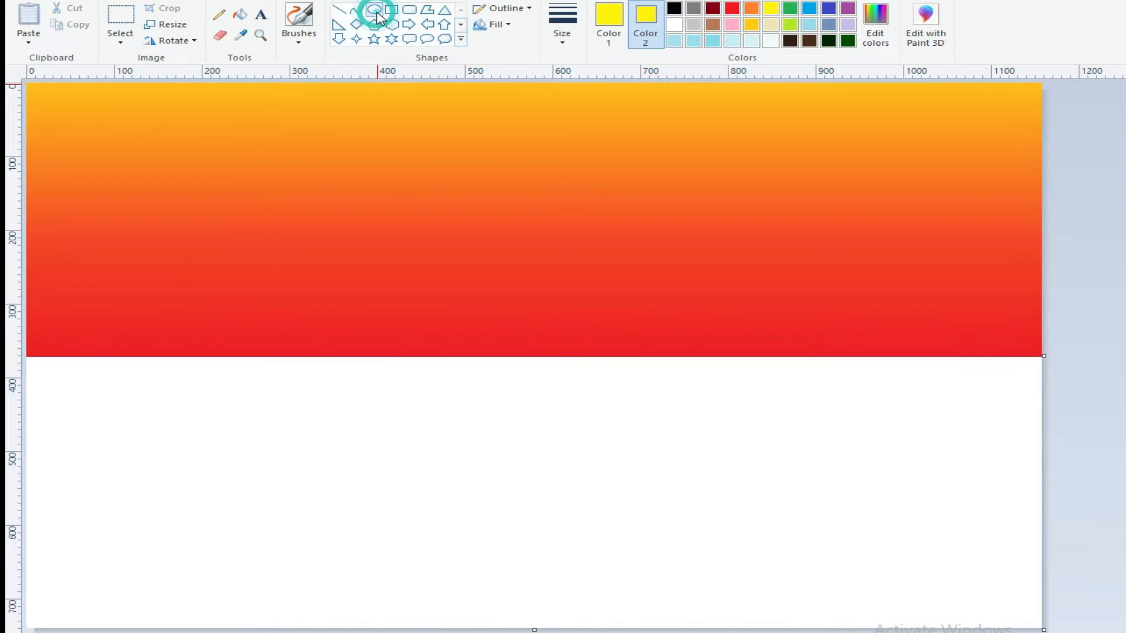
drag(384, 222, 684, 416)
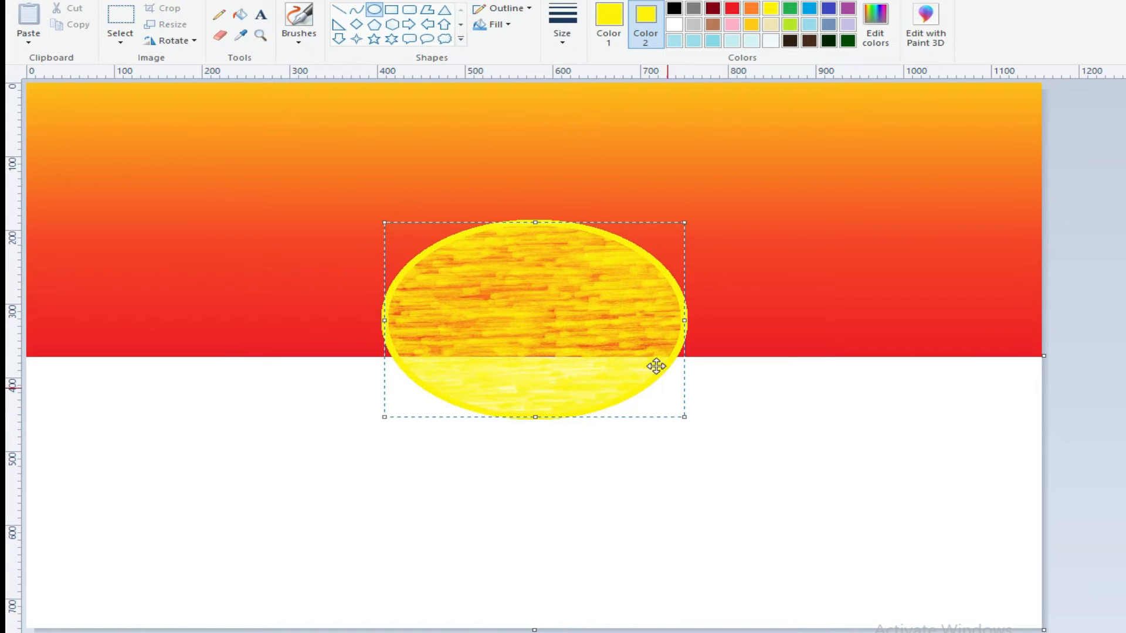
click(509, 26)
click(510, 58)
Step: Resize the yellow ellipse to about 325 by 300 px and place it just above the gradient's lower edge, slightly left of center
drag(536, 226, 532, 170)
drag(385, 297, 314, 295)
drag(500, 170, 507, 130)
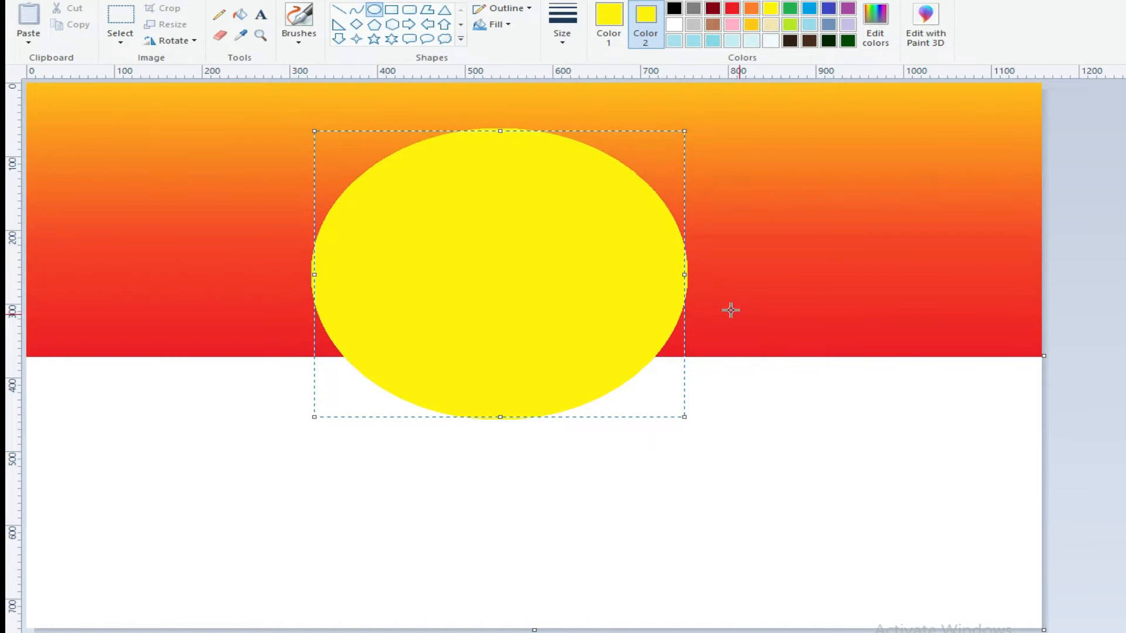
drag(685, 275, 705, 275)
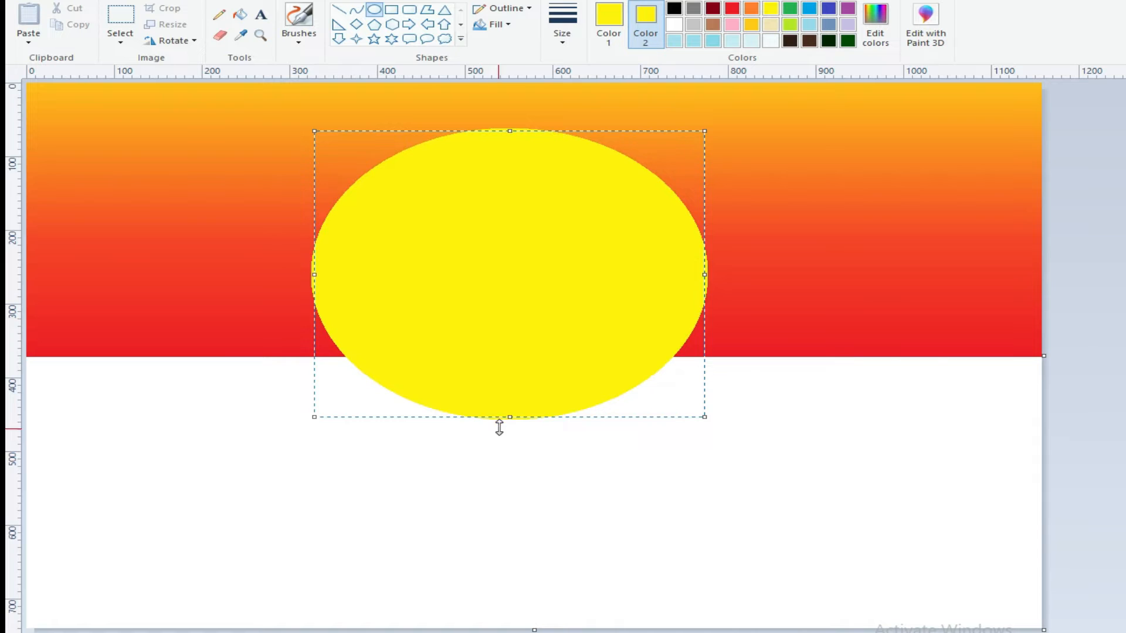
drag(490, 360, 482, 365)
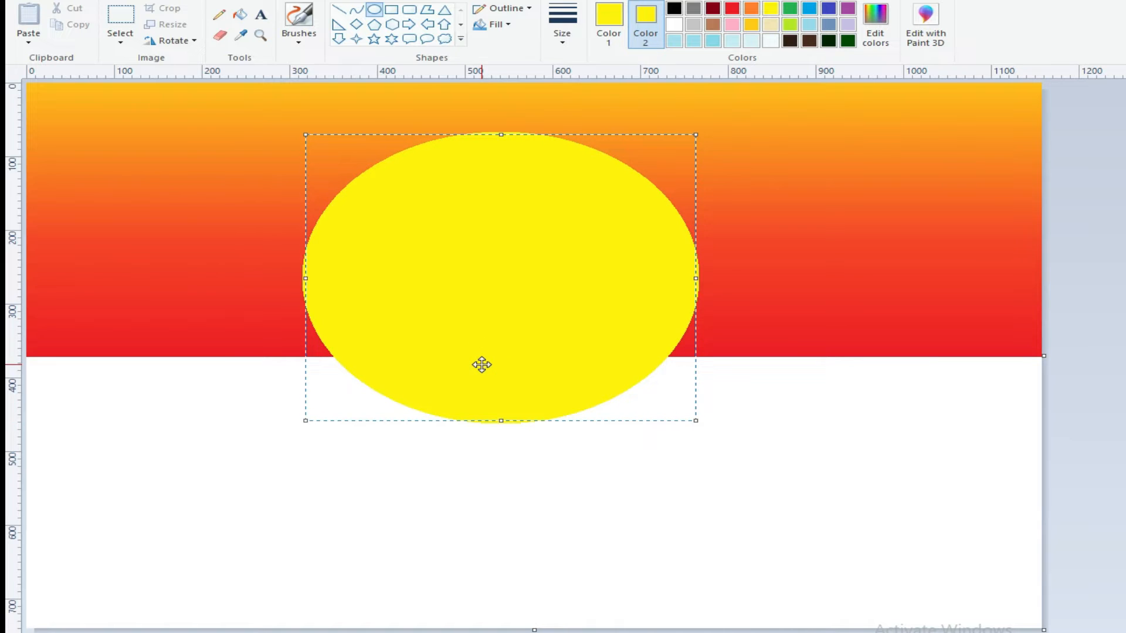
drag(695, 420, 668, 414)
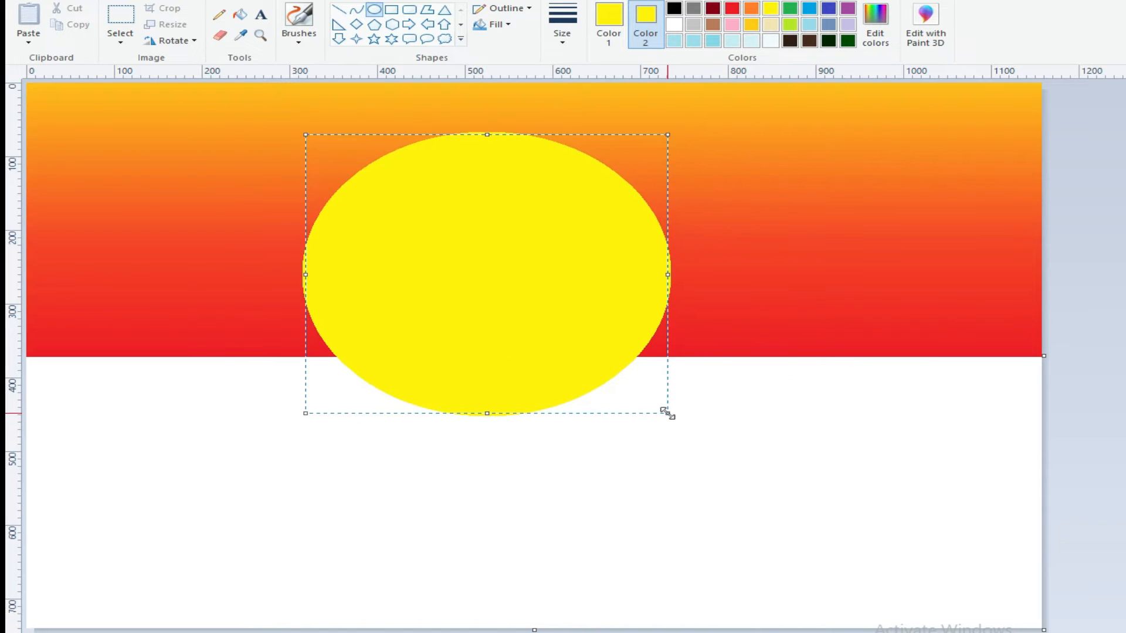
drag(516, 312, 518, 315)
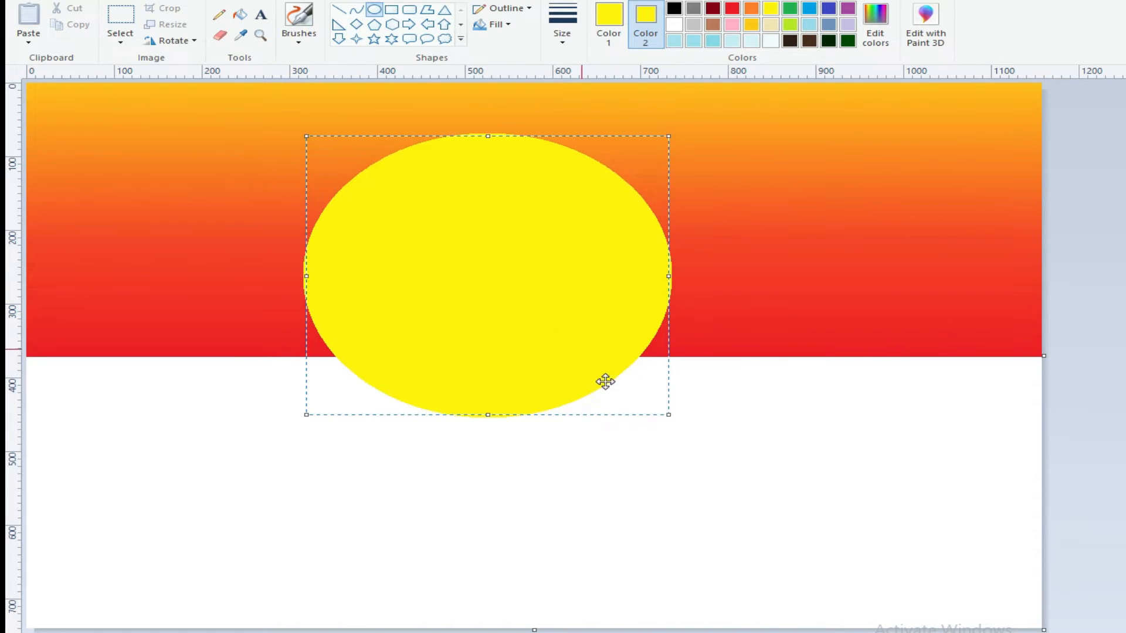
drag(669, 414, 592, 354)
drag(441, 277, 483, 270)
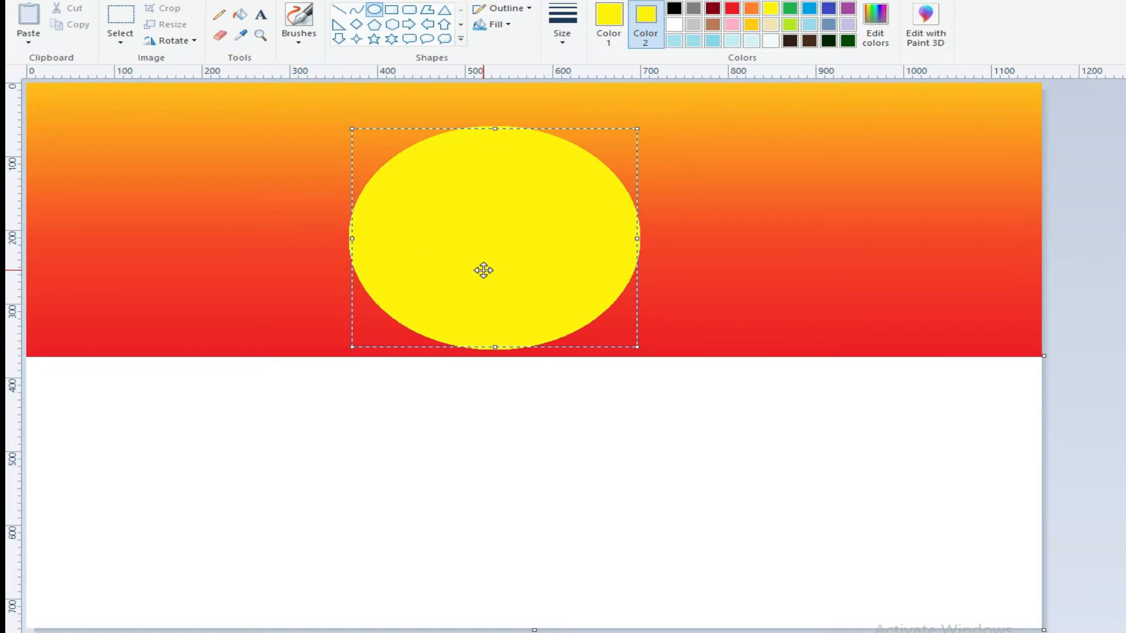
drag(483, 270, 473, 267)
click(529, 404)
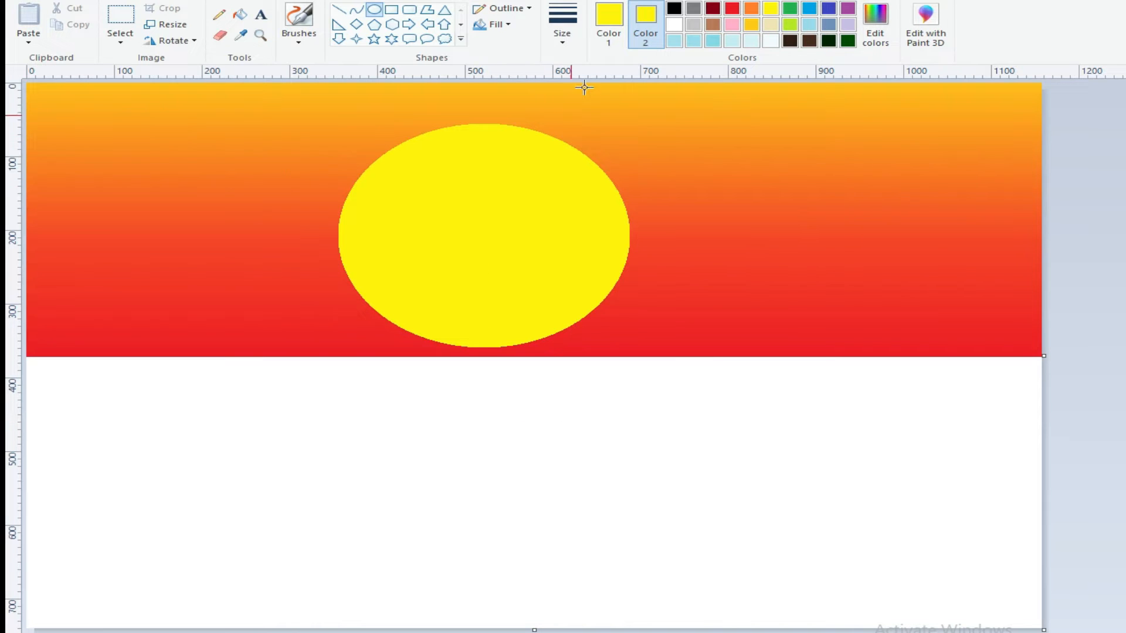
Step: Paint a black hilly silhouette along the gradient's lower edge across the full canvas width, using an enlarged basic brush about 50 px thick
click(609, 24)
click(674, 8)
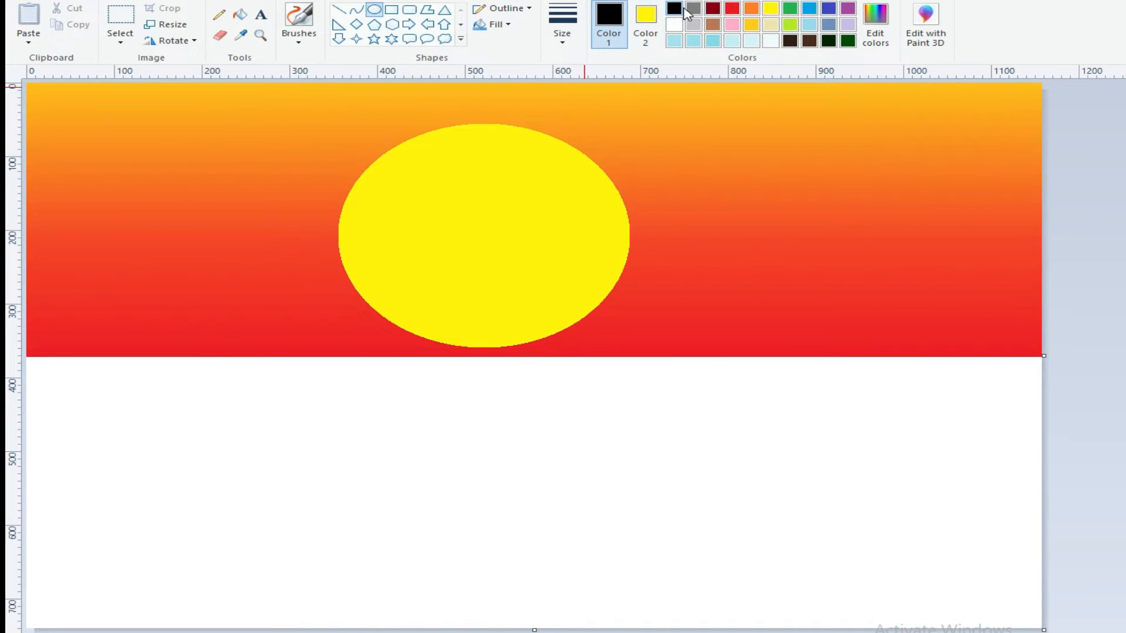
click(305, 47)
click(302, 65)
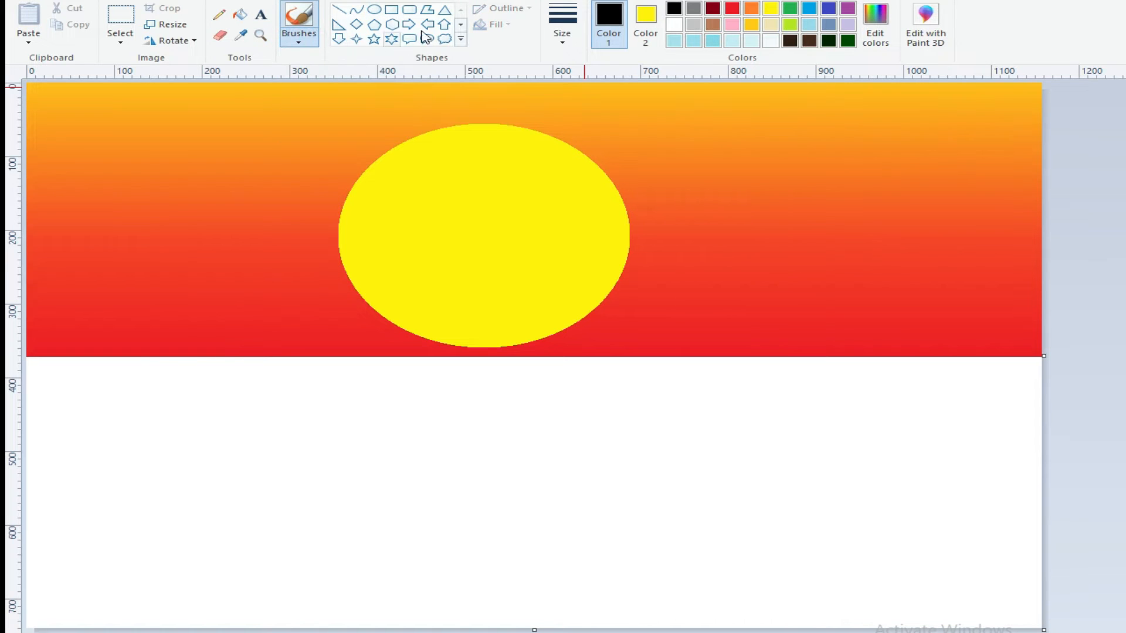
click(562, 35)
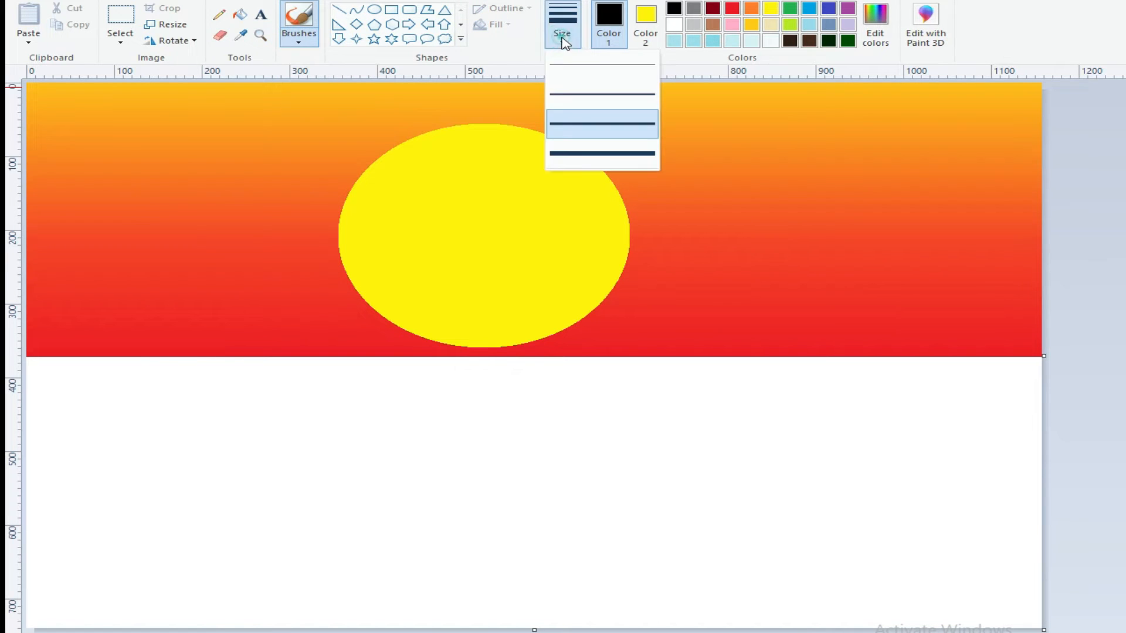
click(576, 154)
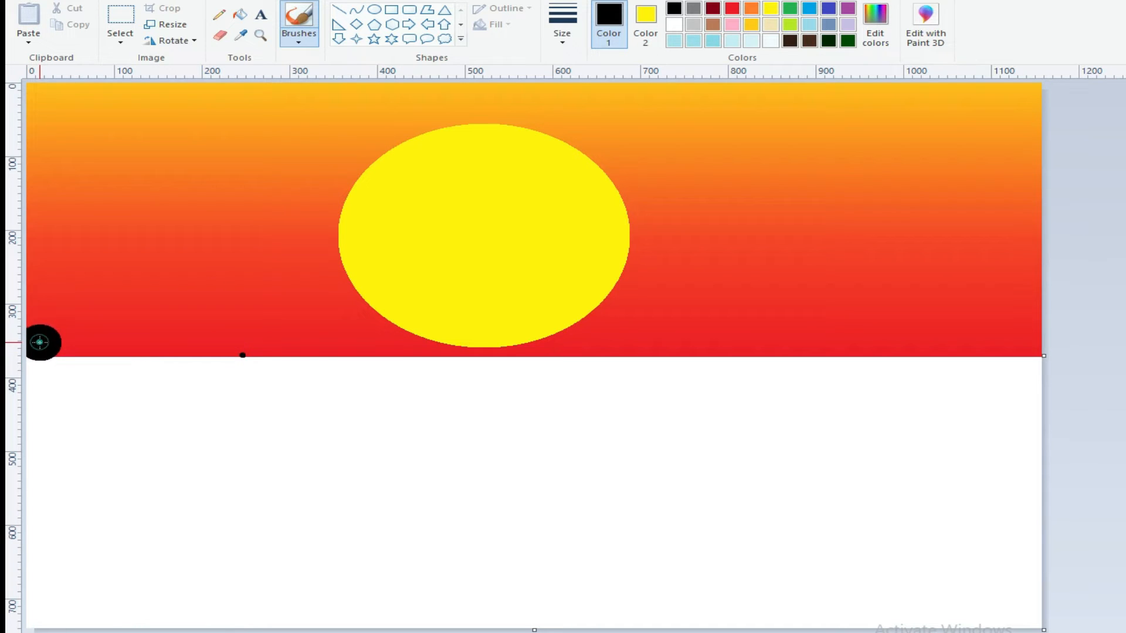
mouse_move(36, 322)
mouse_down()
mouse_move(63, 317)
mouse_move(119, 342)
mouse_move(54, 343)
mouse_move(141, 350)
mouse_up()
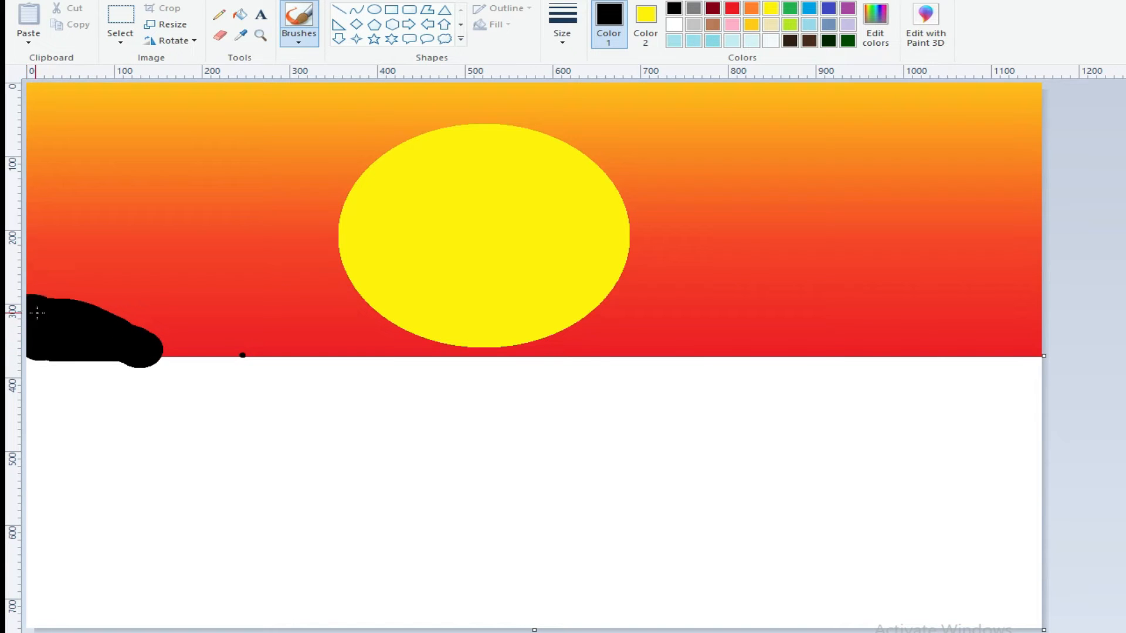
mouse_move(72, 312)
mouse_down()
mouse_move(132, 327)
mouse_move(167, 352)
mouse_move(198, 336)
mouse_move(268, 352)
mouse_move(294, 342)
mouse_move(418, 351)
mouse_move(487, 370)
mouse_move(527, 355)
mouse_move(730, 345)
mouse_move(756, 329)
mouse_move(827, 328)
mouse_move(850, 312)
mouse_move(1027, 287)
mouse_move(999, 316)
mouse_move(863, 355)
mouse_move(670, 375)
mouse_up()
drag(809, 340, 963, 318)
drag(1060, 340, 934, 344)
Step: Undo the stray black dab and paint over the gaps along the lower edge of the hills on the left side
click(45, 416)
key(ctrl+z)
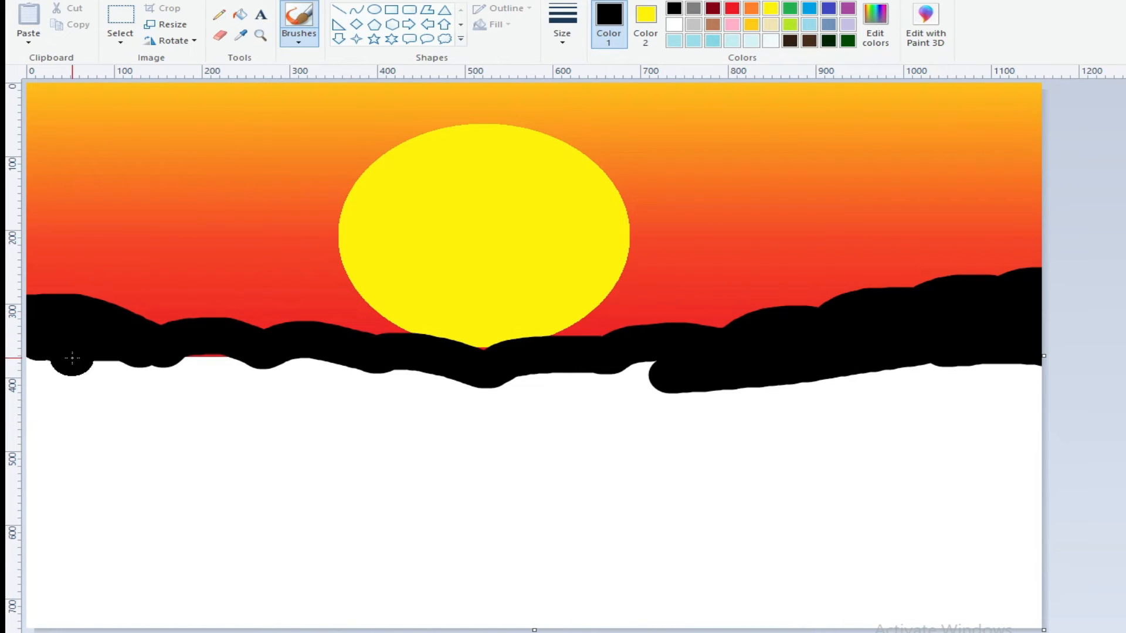
drag(32, 346, 233, 343)
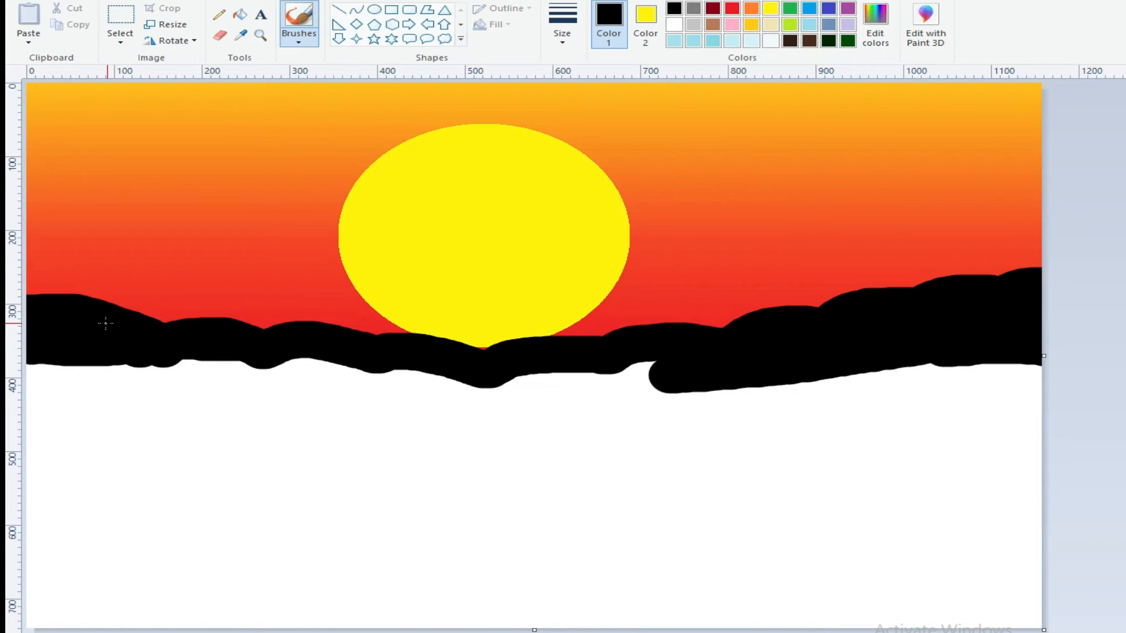
Step: Raise and reshape the crest of the left hills with black brush strokes, undoing one misplaced stroke
mouse_move(150, 333)
mouse_down()
mouse_move(32, 292)
mouse_move(290, 344)
mouse_move(54, 310)
mouse_up()
key(ctrl+z)
click(279, 337)
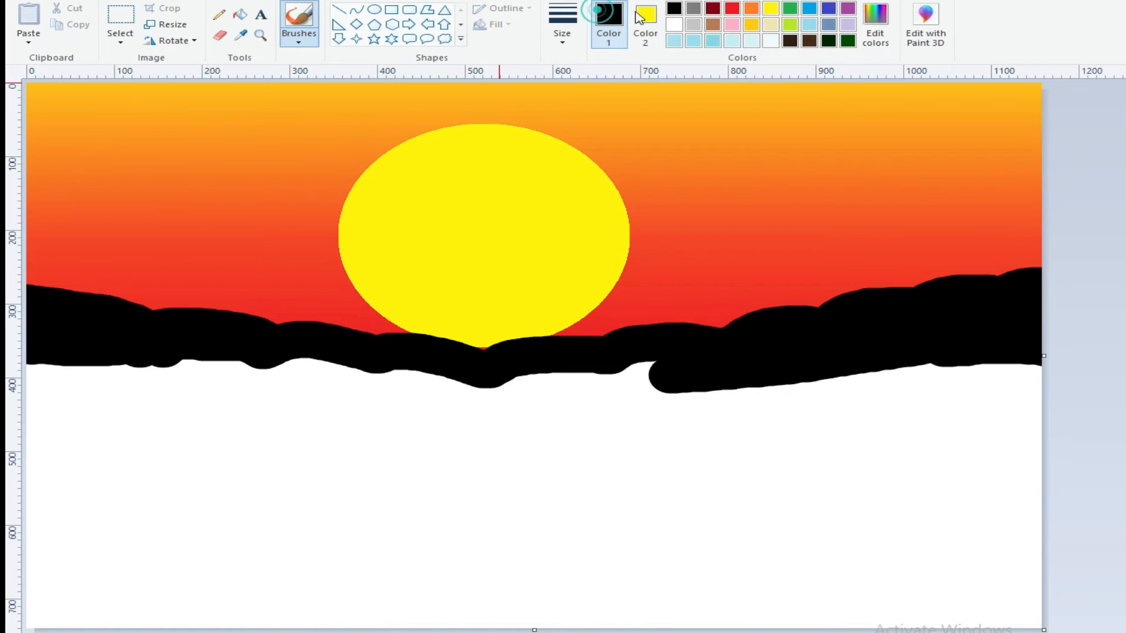
Step: Cover the uneven lower edge of the hills with a white rectangle about 65 px tall across the full canvas width
click(675, 25)
click(647, 14)
click(681, 26)
click(392, 11)
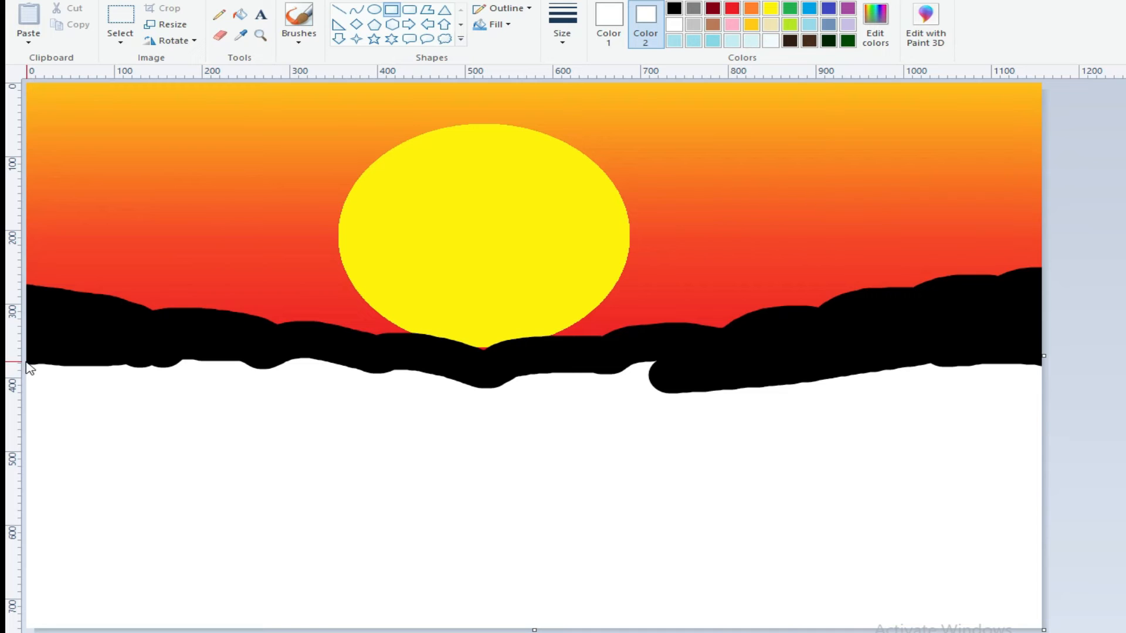
mouse_move(28, 358)
mouse_down()
mouse_move(520, 402)
mouse_move(1060, 406)
mouse_up()
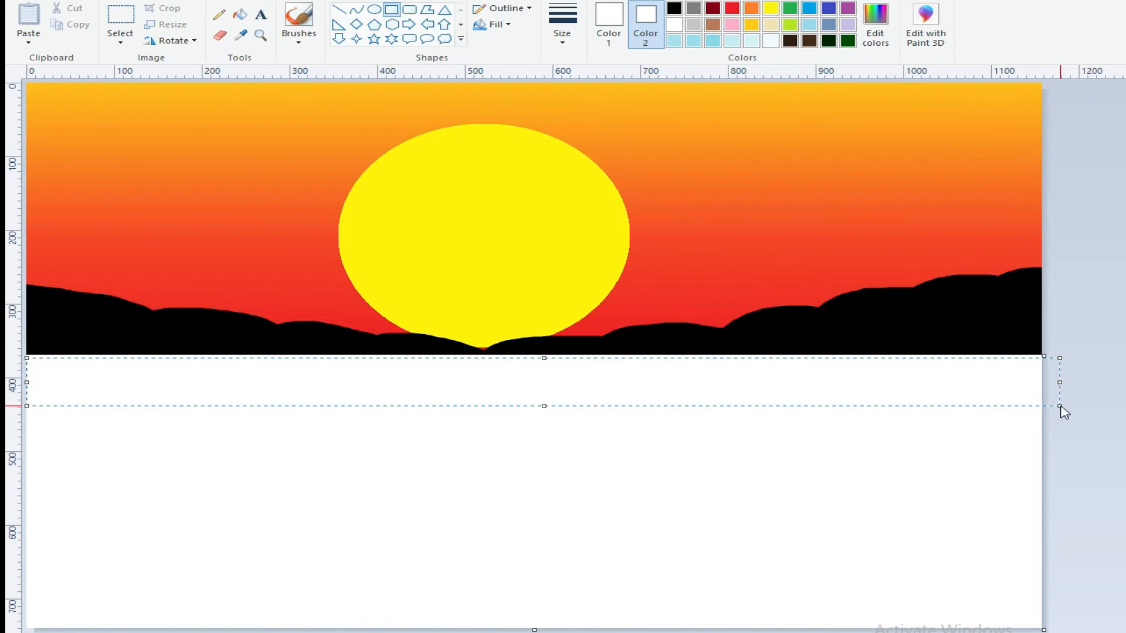
click(1102, 384)
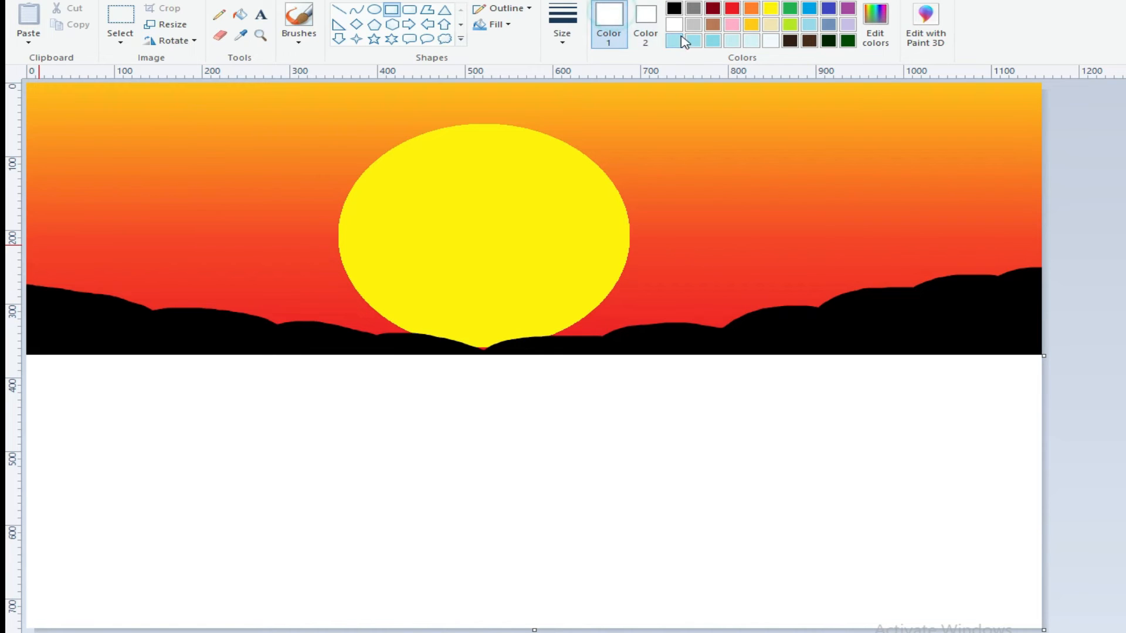
Step: Draw a turquoise rectangle with a streaky textured fill over the whole white area below the hills as water
click(713, 40)
click(657, 18)
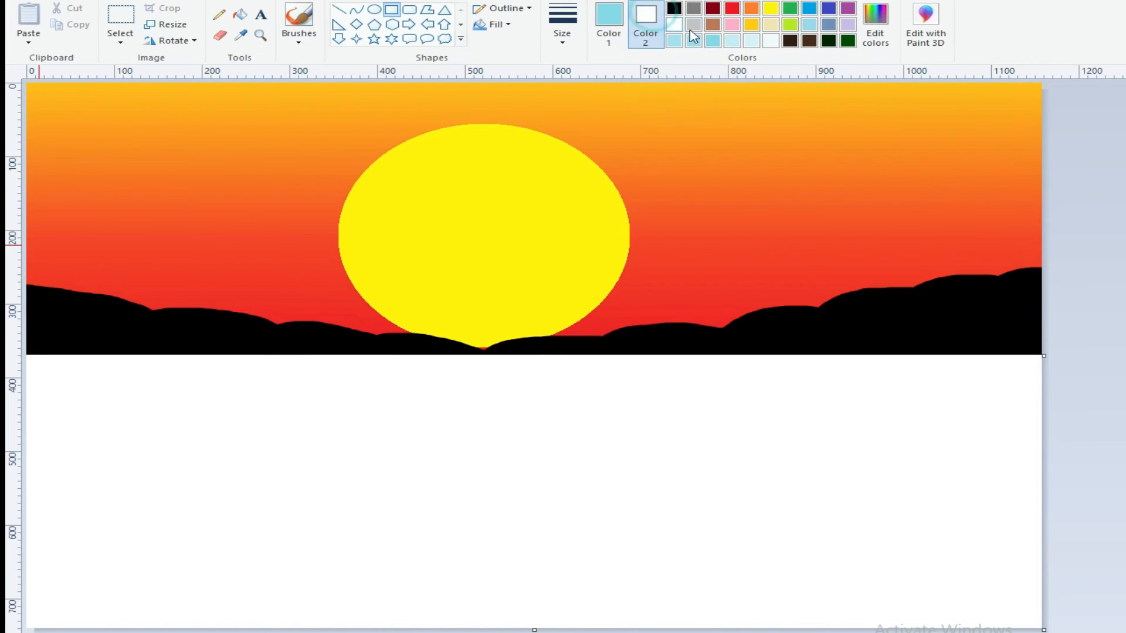
click(714, 41)
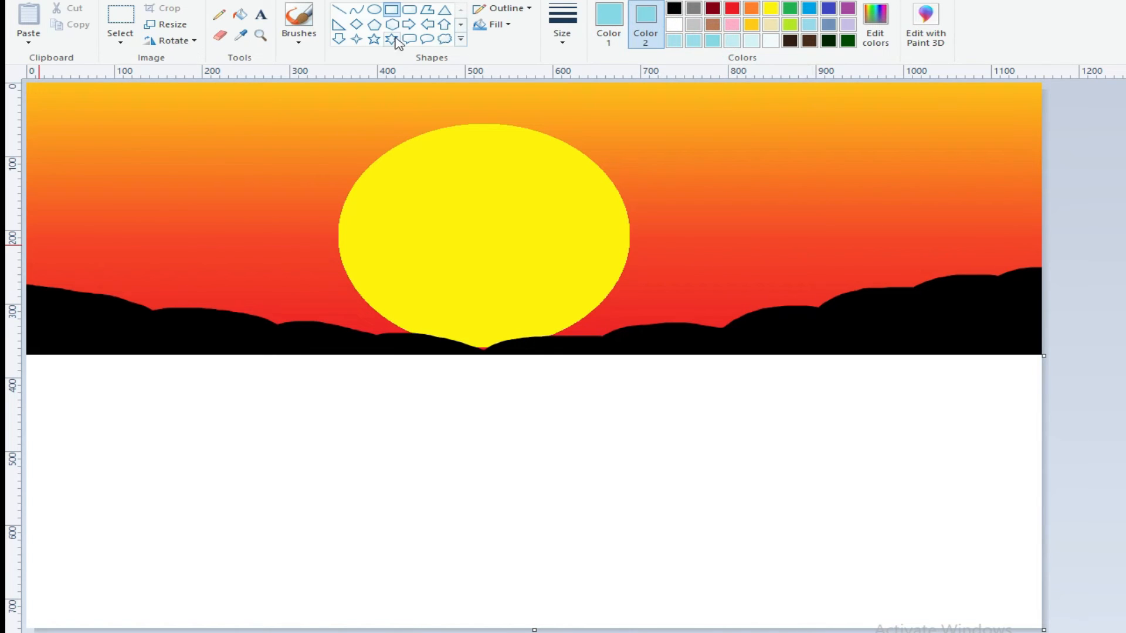
click(494, 24)
click(520, 150)
drag(27, 355, 1046, 625)
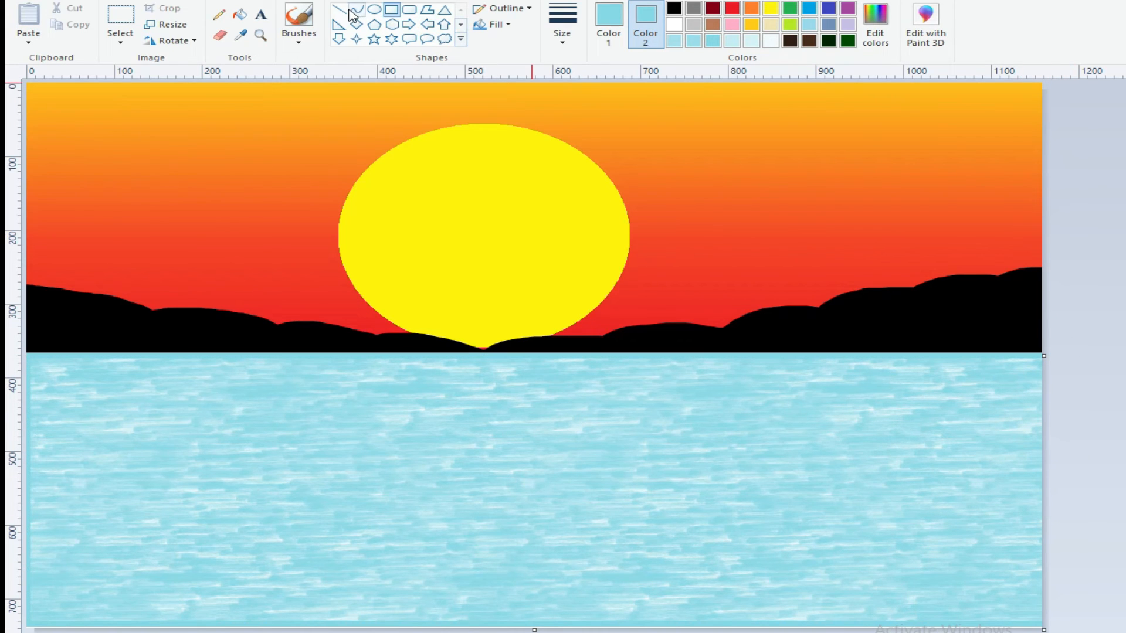
Step: Sketch horizontal reflection strokes along the waterline beneath the sun, using the thinnest Pencil in the sun's sampled yellow
click(221, 16)
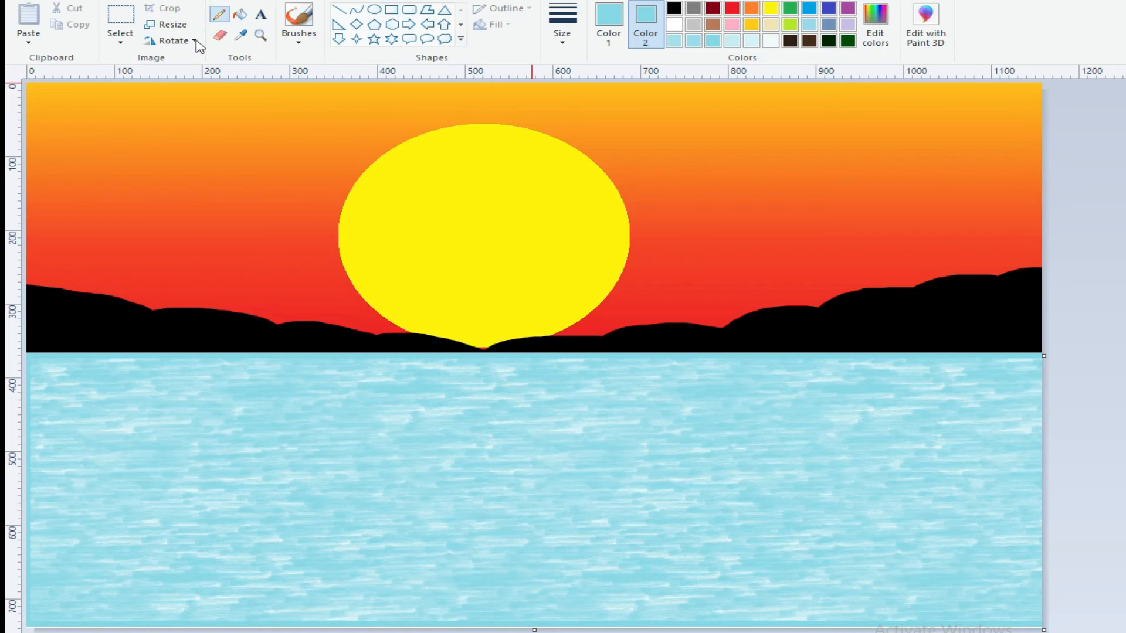
click(240, 36)
click(513, 226)
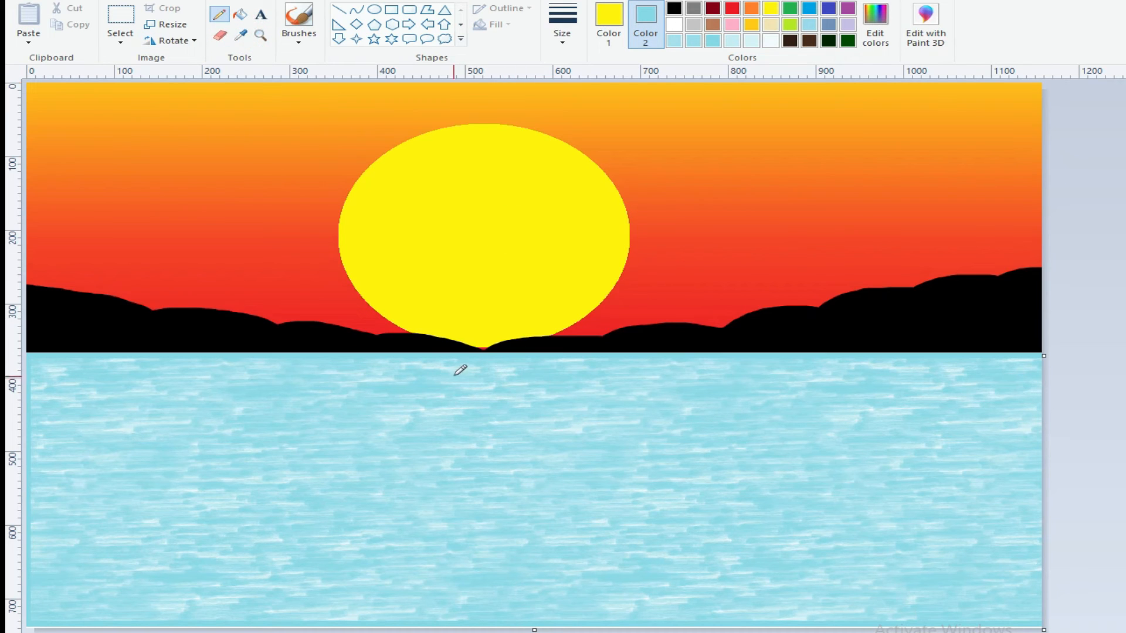
drag(450, 361, 444, 357)
click(563, 35)
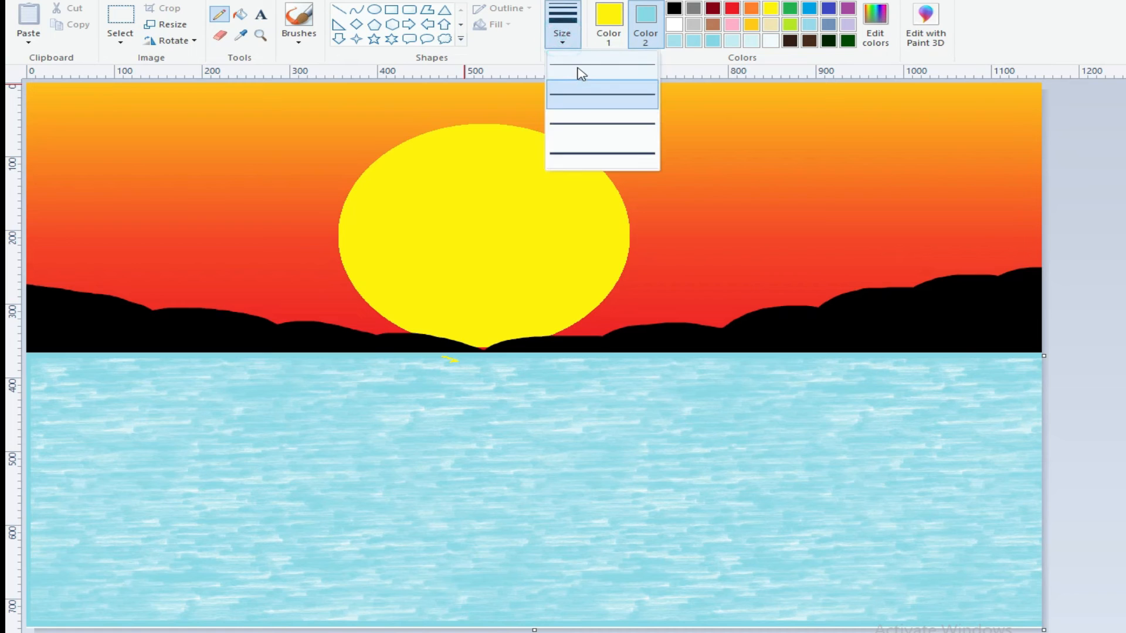
click(578, 63)
mouse_move(451, 359)
mouse_down()
mouse_move(413, 356)
mouse_move(551, 353)
mouse_up()
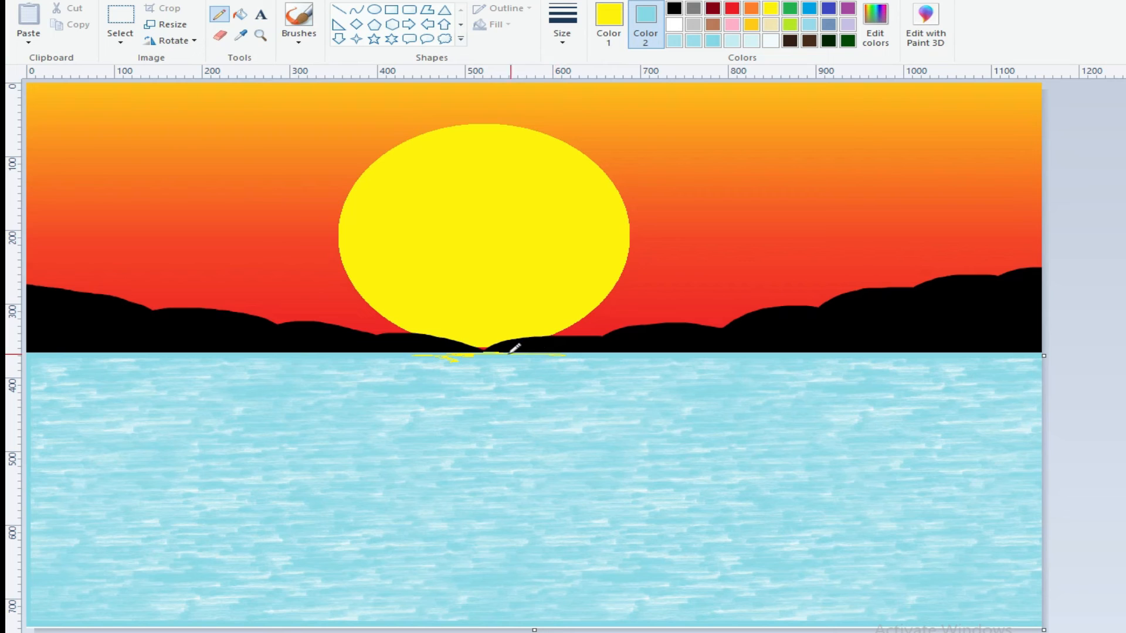
drag(480, 356, 373, 356)
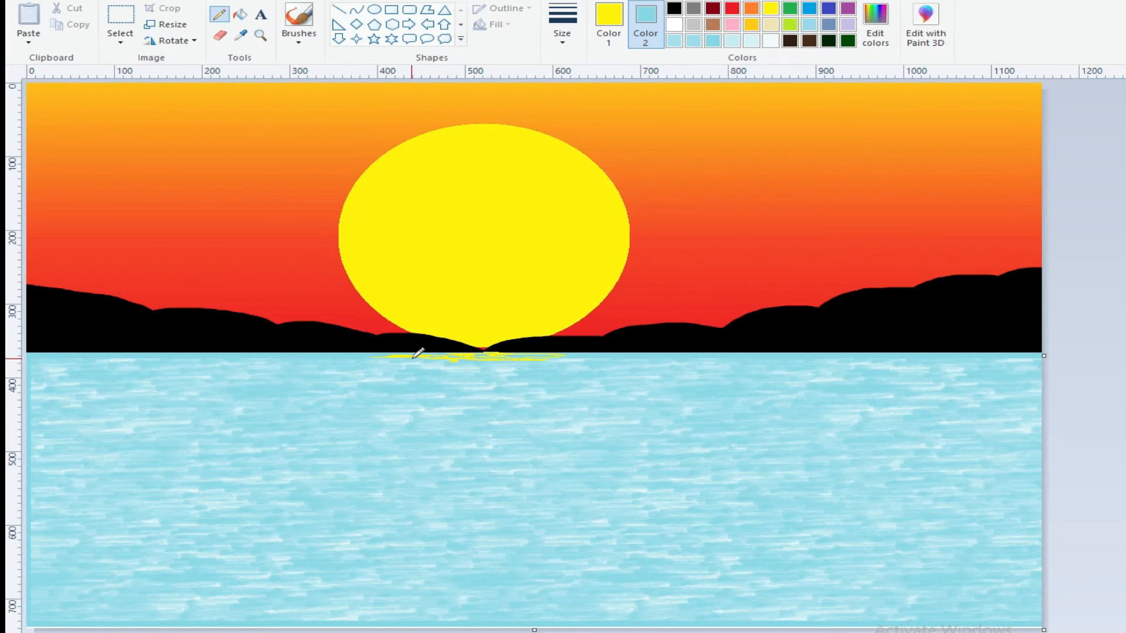
Step: Extend the yellow reflection down the water with short horizontal Pencil strokes, tapering to a tip at about 515 px on the vertical ruler
mouse_move(450, 363)
mouse_down()
mouse_move(510, 366)
mouse_move(447, 362)
mouse_move(513, 356)
mouse_move(448, 367)
mouse_move(512, 372)
mouse_move(452, 371)
mouse_move(500, 372)
mouse_move(461, 384)
mouse_move(451, 375)
mouse_move(495, 376)
mouse_move(424, 367)
mouse_up()
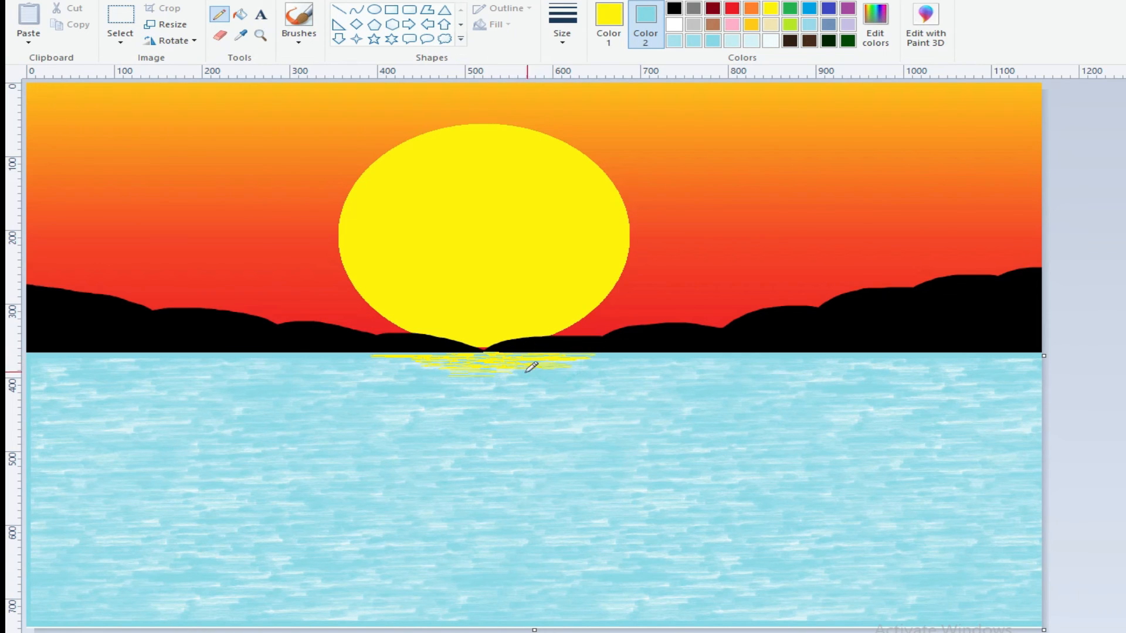
drag(544, 372, 464, 374)
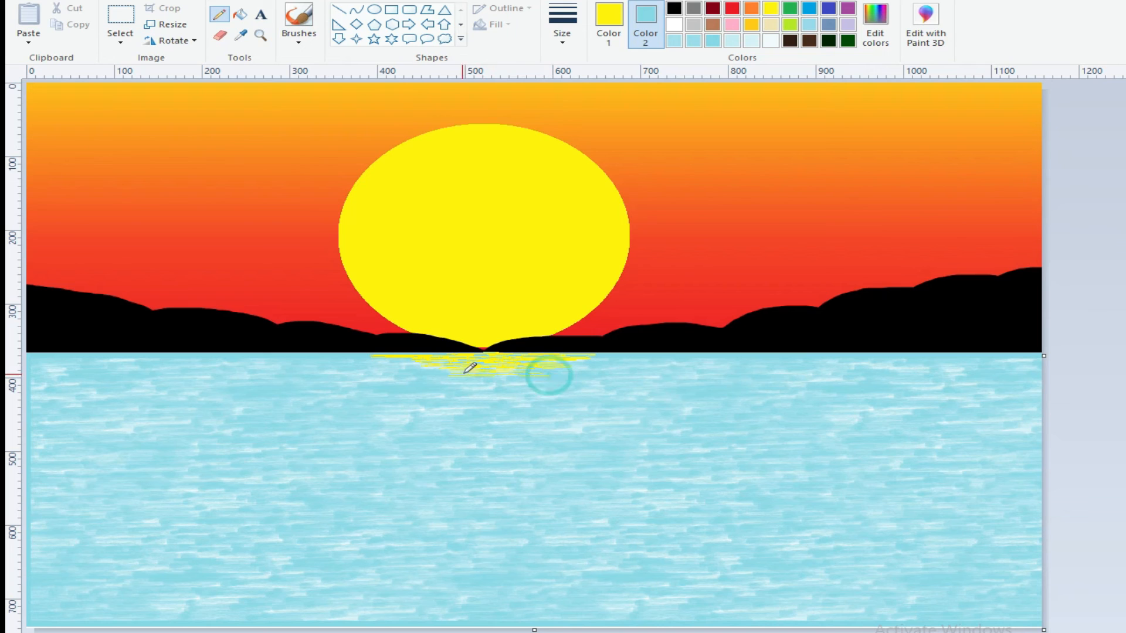
mouse_move(538, 378)
mouse_down()
mouse_move(433, 372)
mouse_move(537, 382)
mouse_move(488, 389)
mouse_move(516, 388)
mouse_move(457, 387)
mouse_move(501, 382)
mouse_move(441, 374)
mouse_move(559, 374)
mouse_move(492, 378)
mouse_move(526, 384)
mouse_move(478, 393)
mouse_move(517, 400)
mouse_move(505, 412)
mouse_up()
mouse_move(470, 407)
mouse_down()
mouse_move(526, 416)
mouse_move(492, 429)
mouse_move(509, 431)
mouse_move(481, 423)
mouse_move(502, 431)
mouse_up()
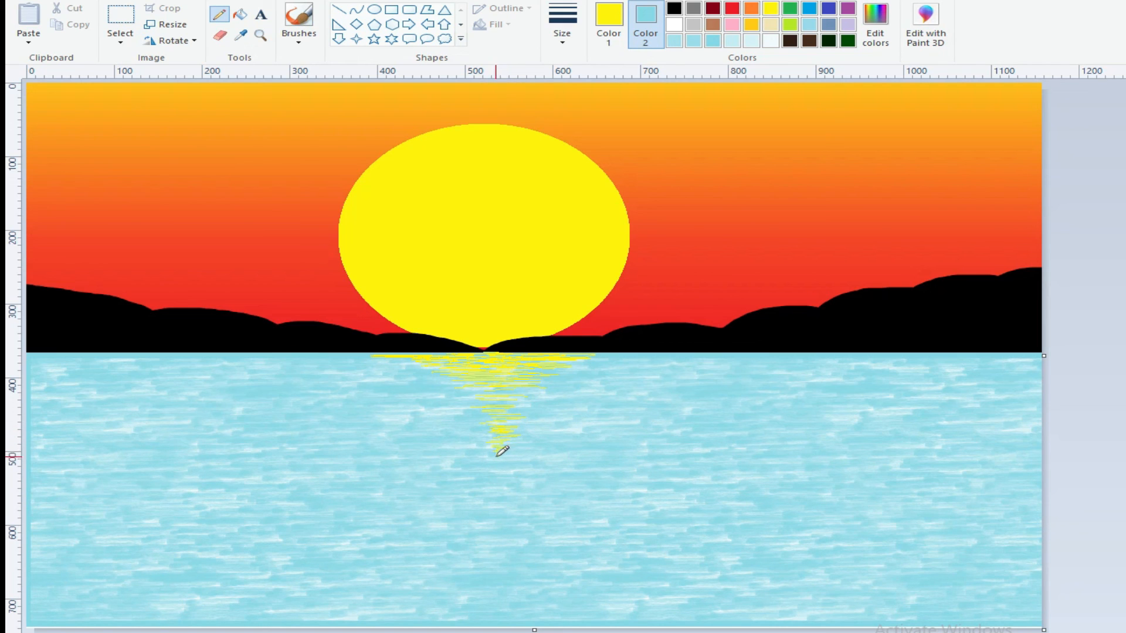
drag(453, 385, 535, 386)
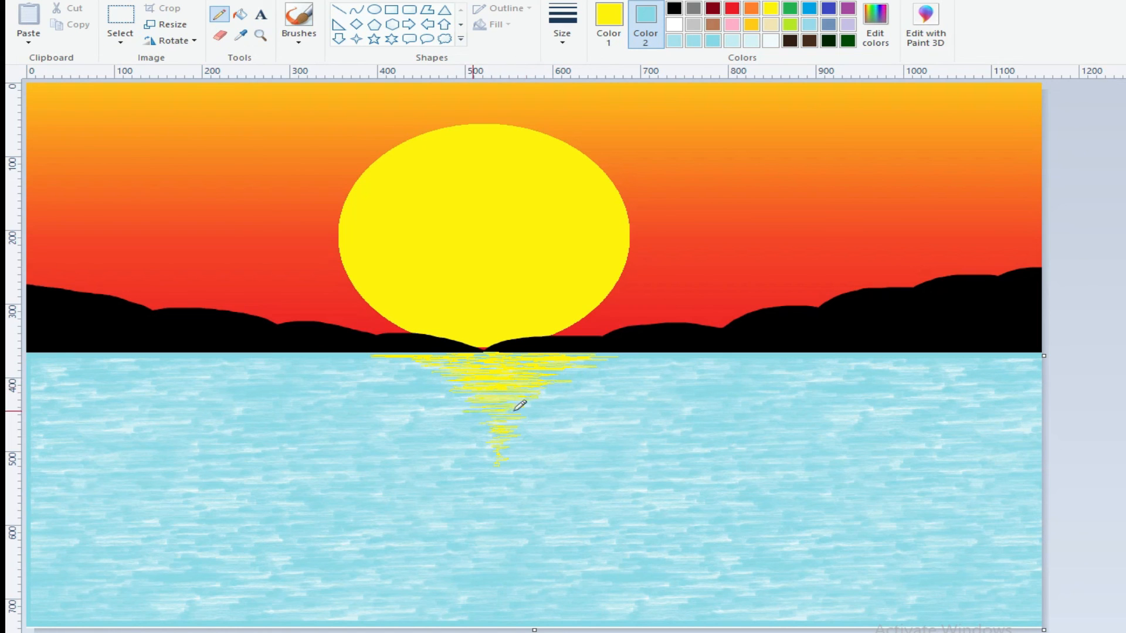
drag(523, 424, 554, 422)
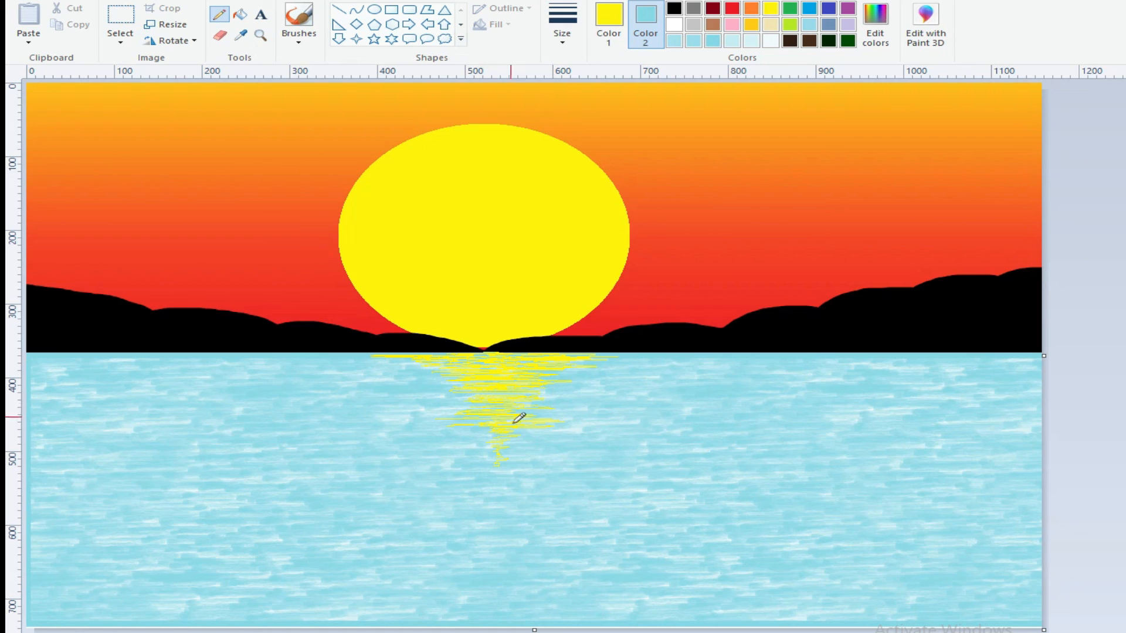
click(537, 431)
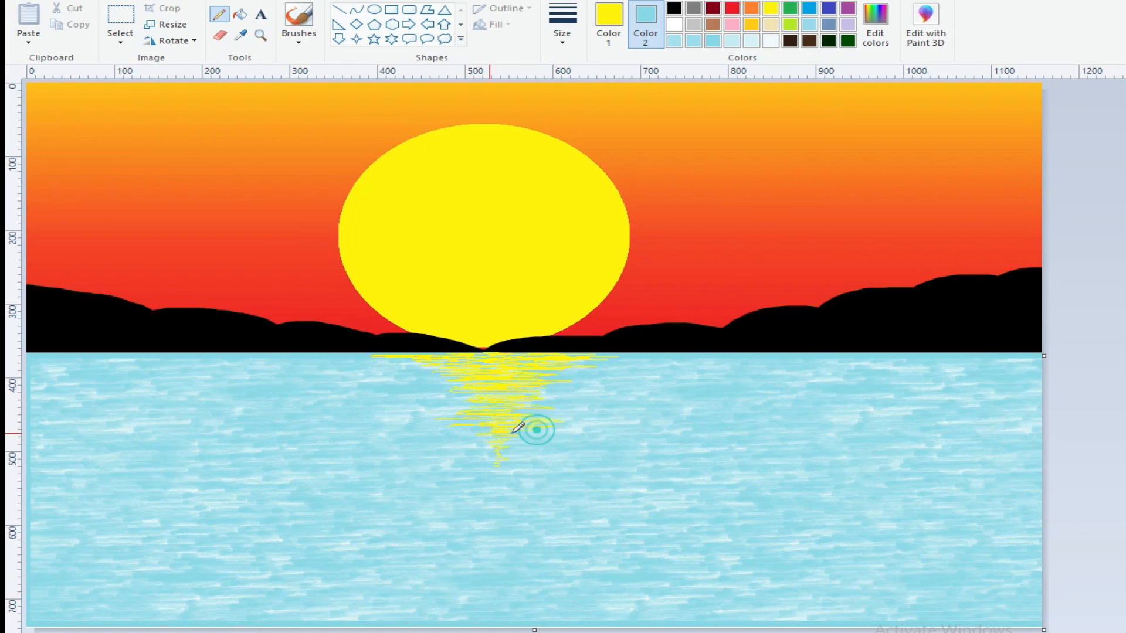
Step: Set Color 2 to light turquoise and Color 1 to a paler turquoise, and add Pencil highlights within the sun's reflection
click(730, 40)
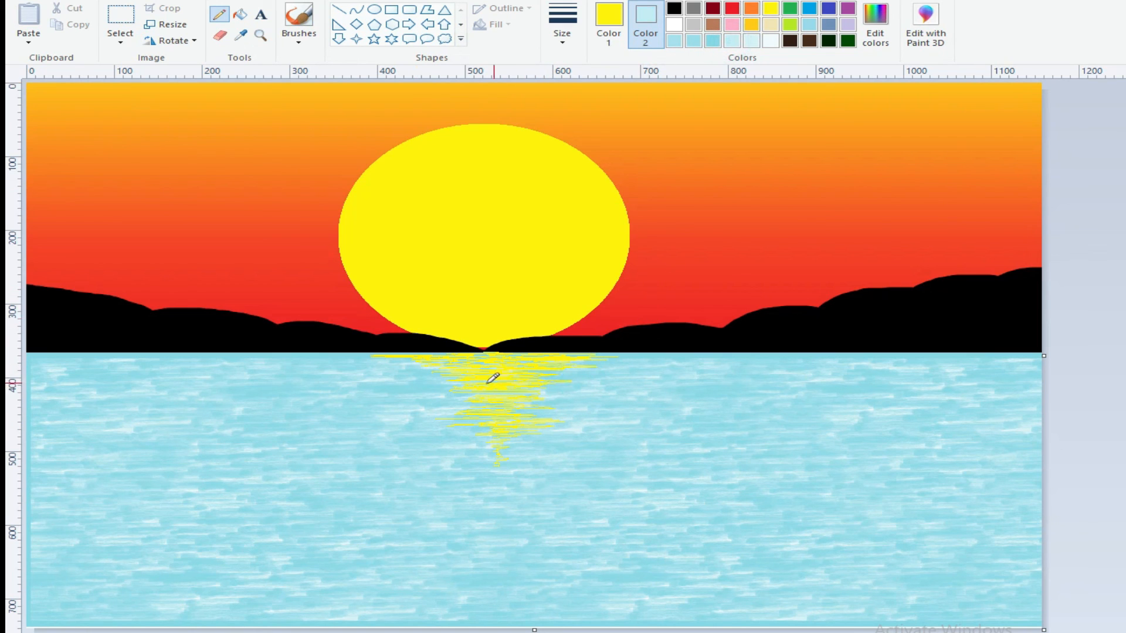
click(511, 389)
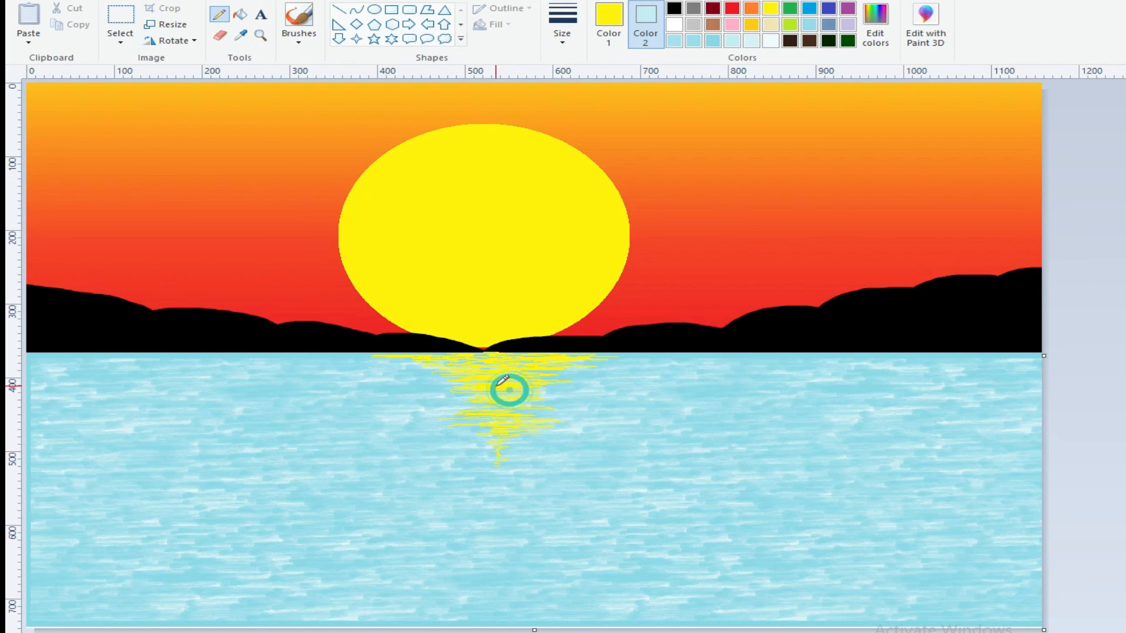
click(611, 18)
click(750, 41)
click(539, 387)
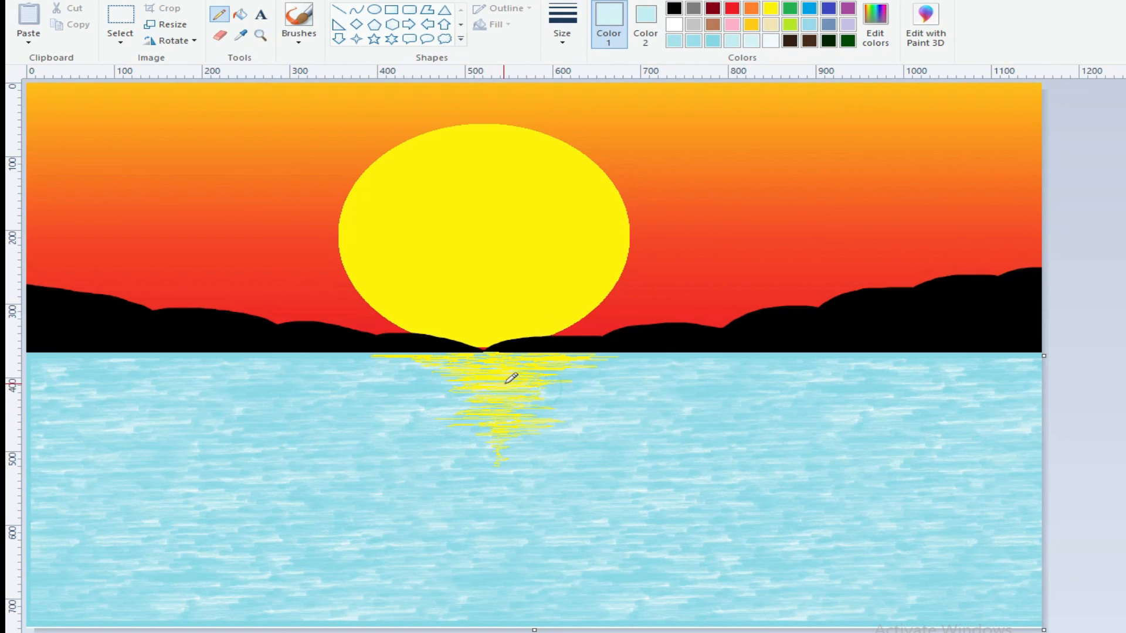